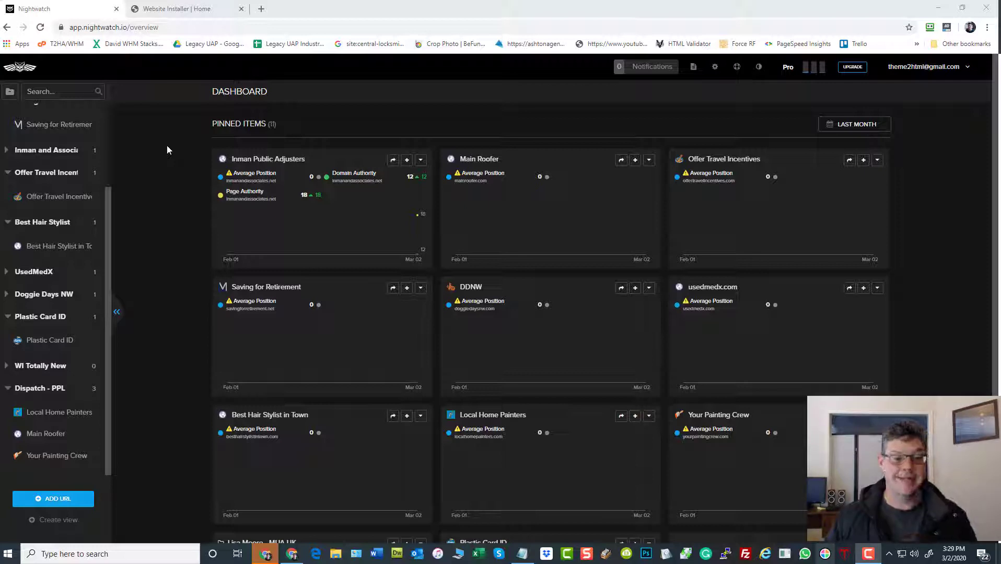
scroll(689, 227, down, 3)
scroll(716, 235, up, 1)
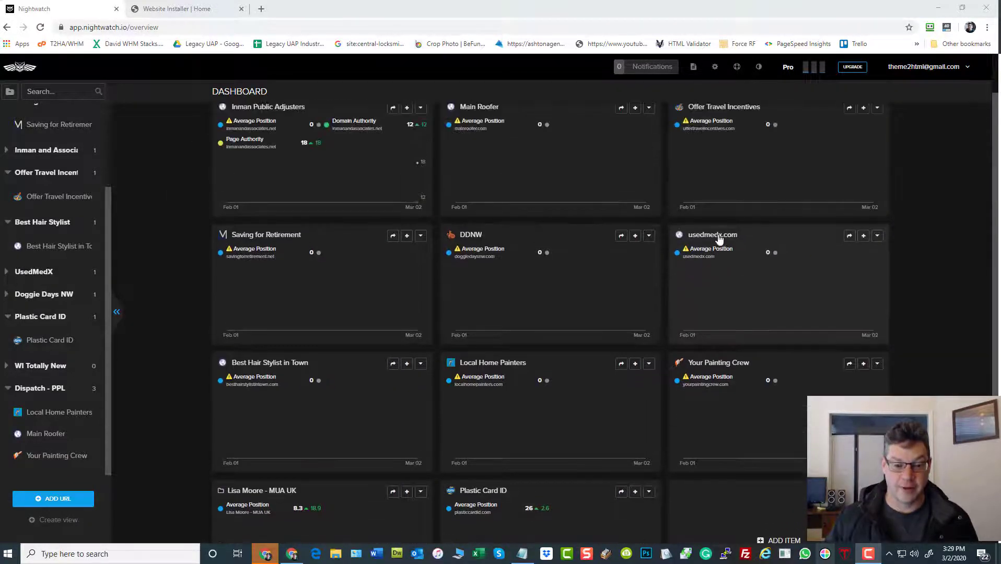
scroll(719, 238, down, 2)
scroll(719, 238, down, 1)
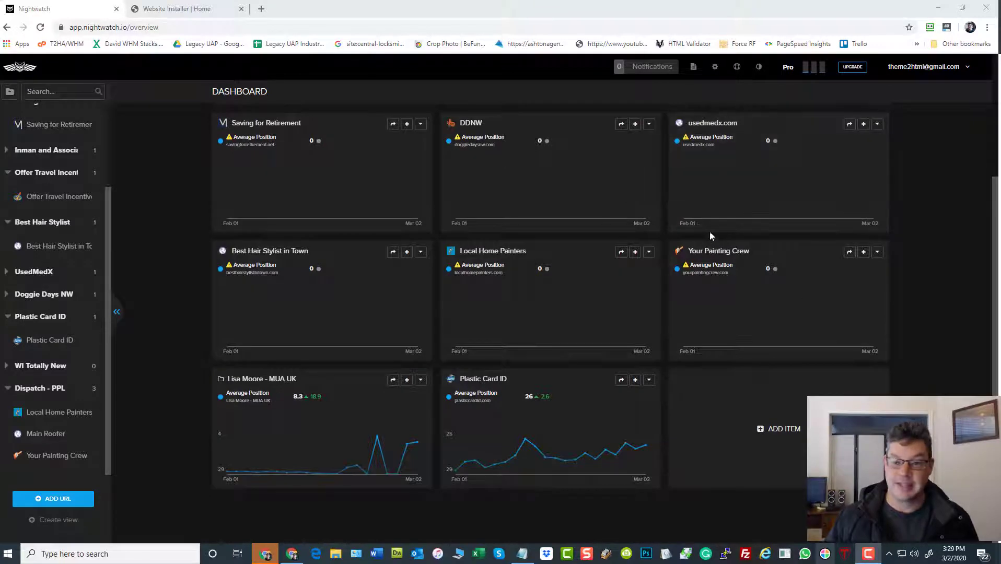
scroll(716, 233, up, 5)
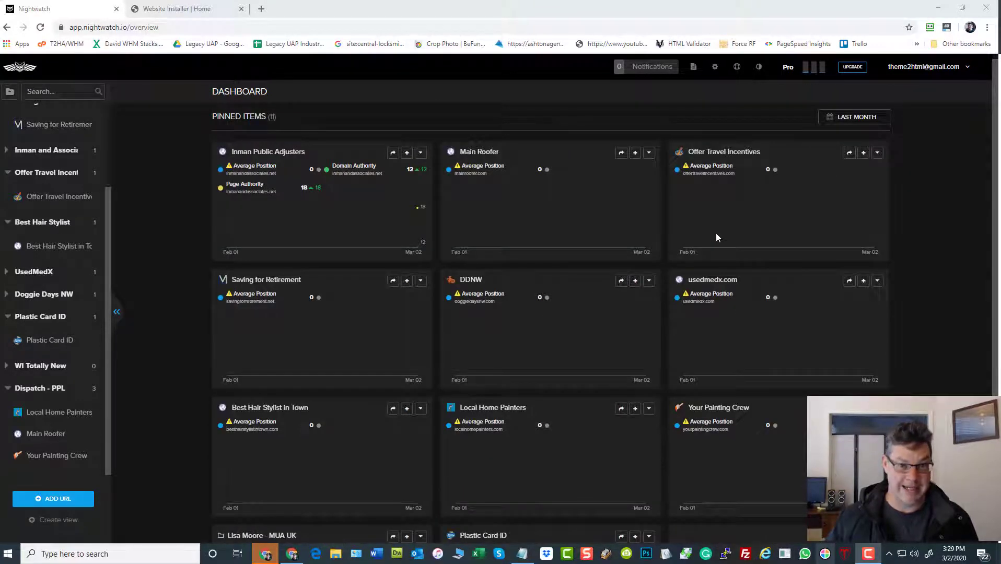
scroll(704, 234, down, 2)
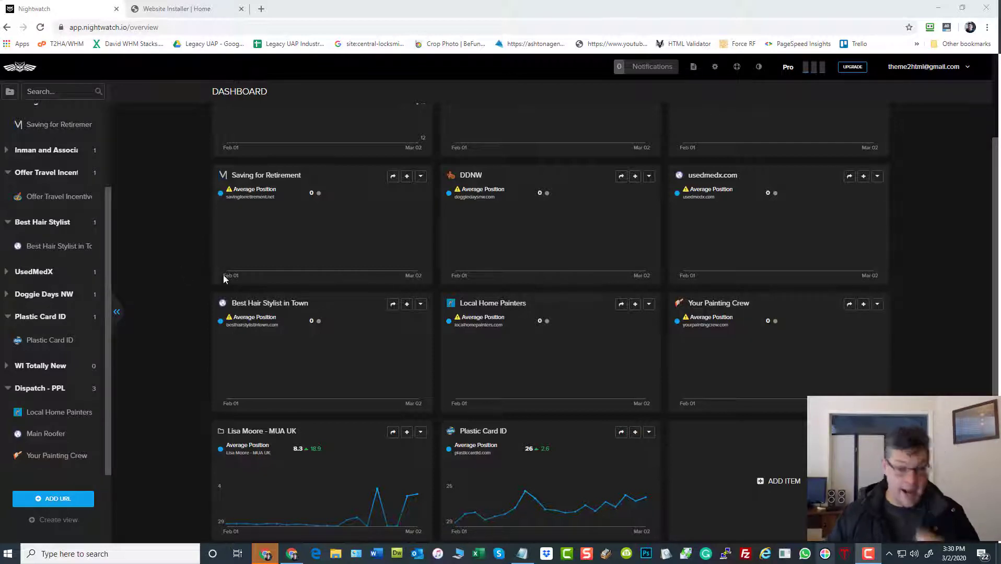
scroll(751, 351, up, 4)
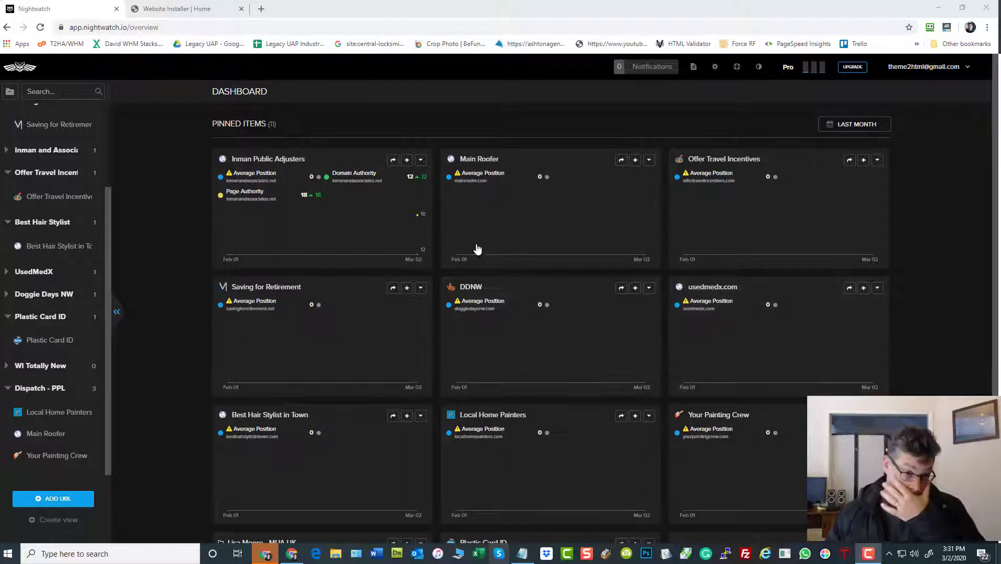
scroll(639, 272, down, 5)
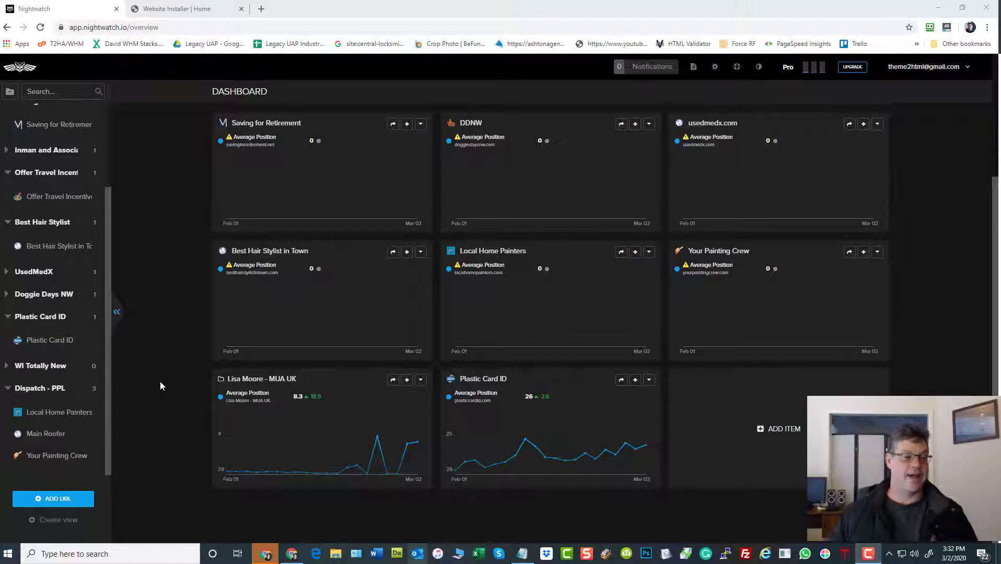
scroll(62, 420, up, 1)
scroll(63, 419, up, 2)
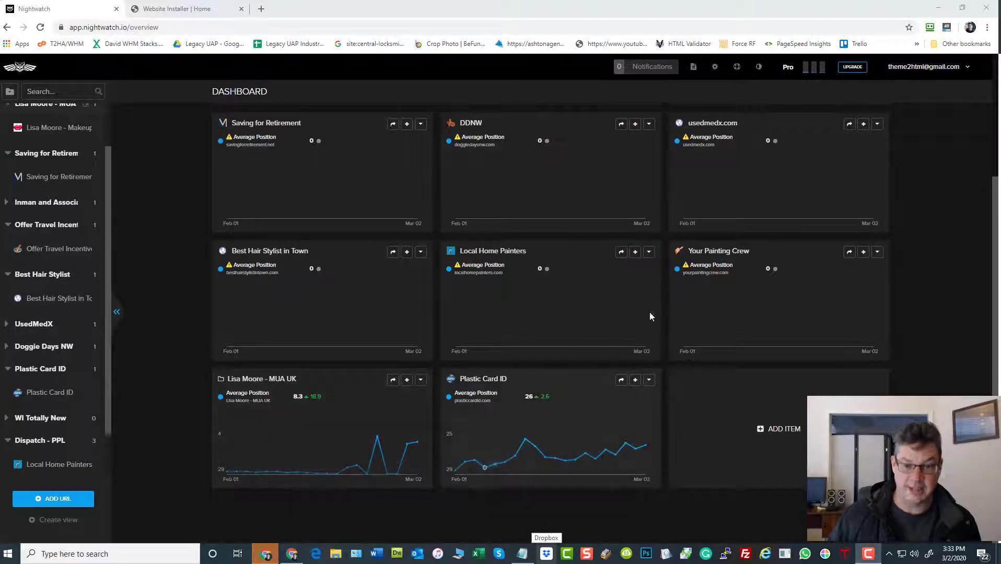
scroll(548, 352, up, 5)
scroll(561, 238, down, 2)
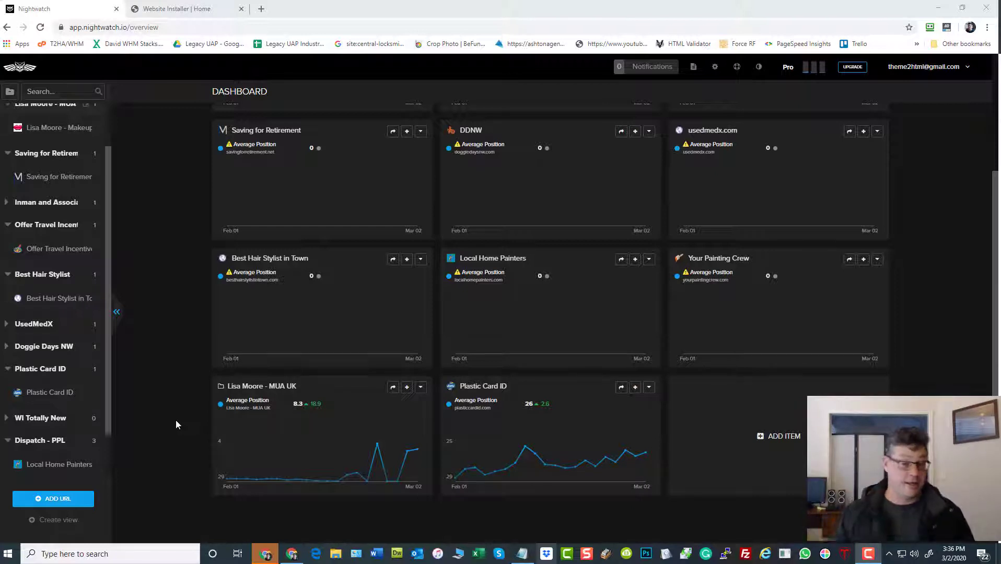
mouse_move(39, 369)
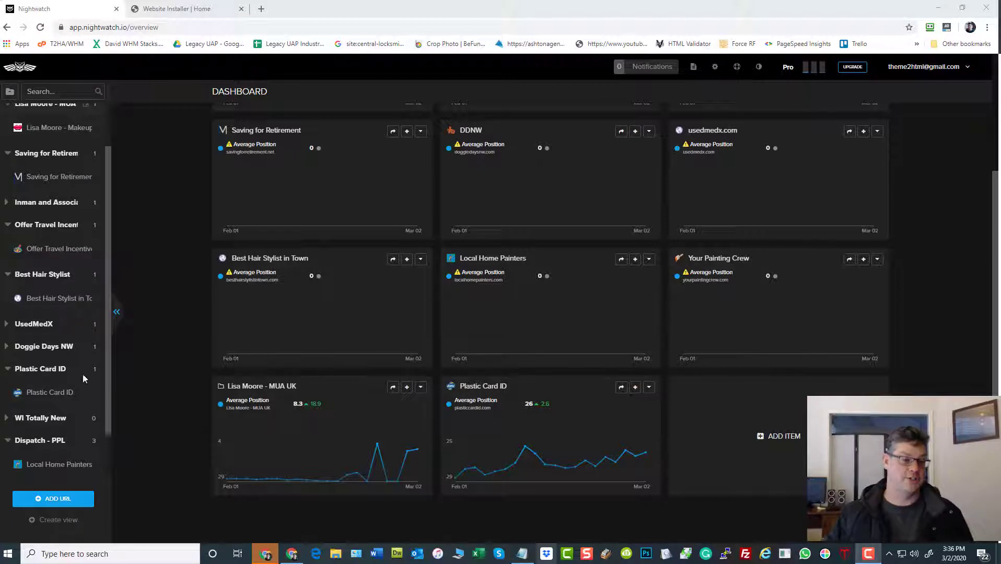
scroll(52, 385, up, 3)
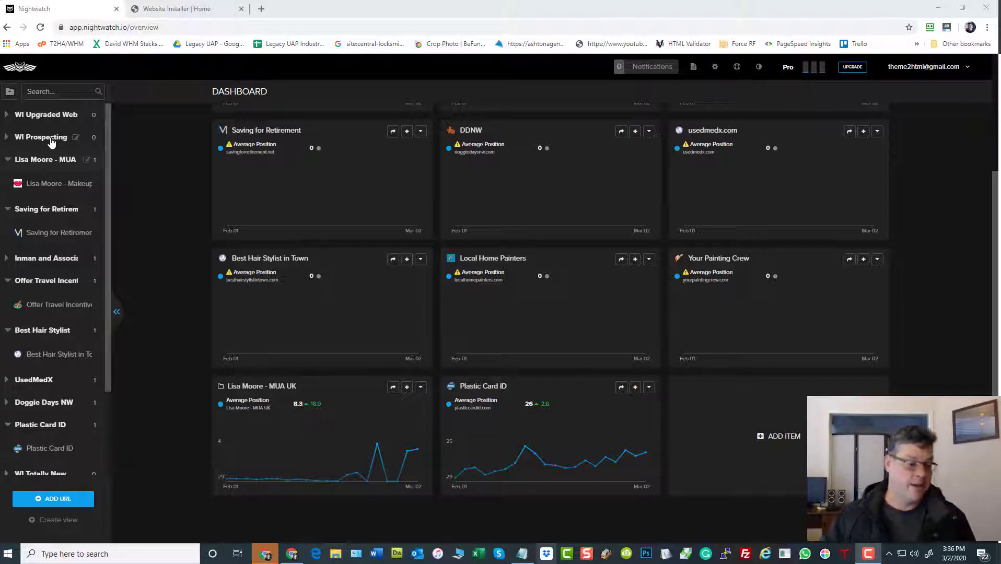
scroll(31, 273, down, 3)
scroll(32, 328, down, 3)
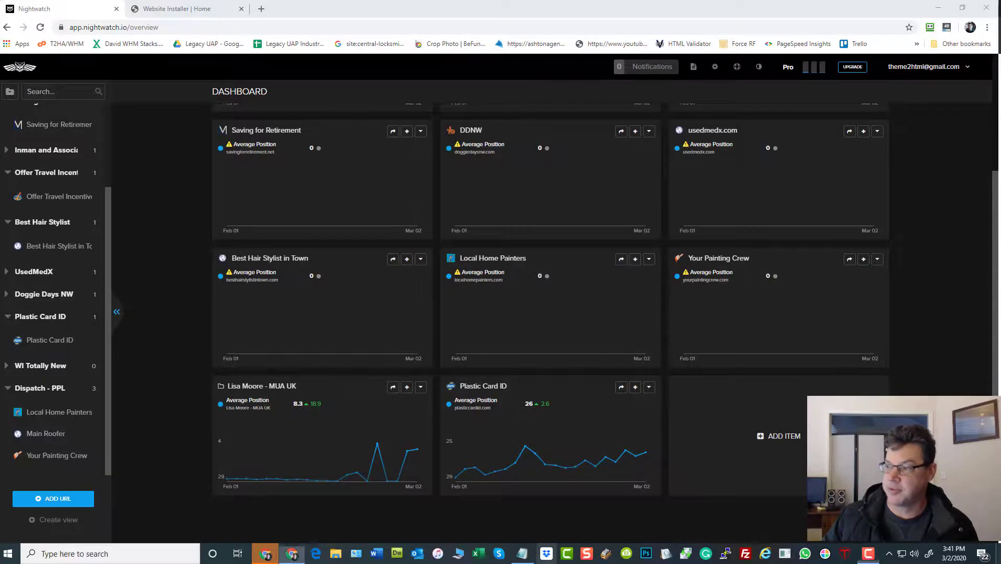
In incognito Chrome, show 'makeup artist manchester' results and highlight the 10,400,000 count and first result.
click(293, 555)
click(65, 8)
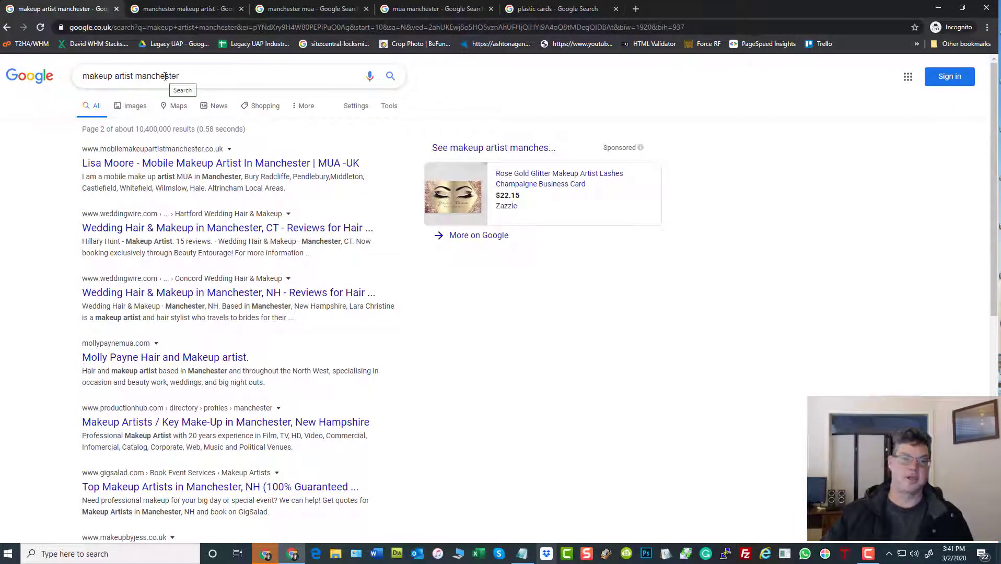
drag(170, 129, 134, 128)
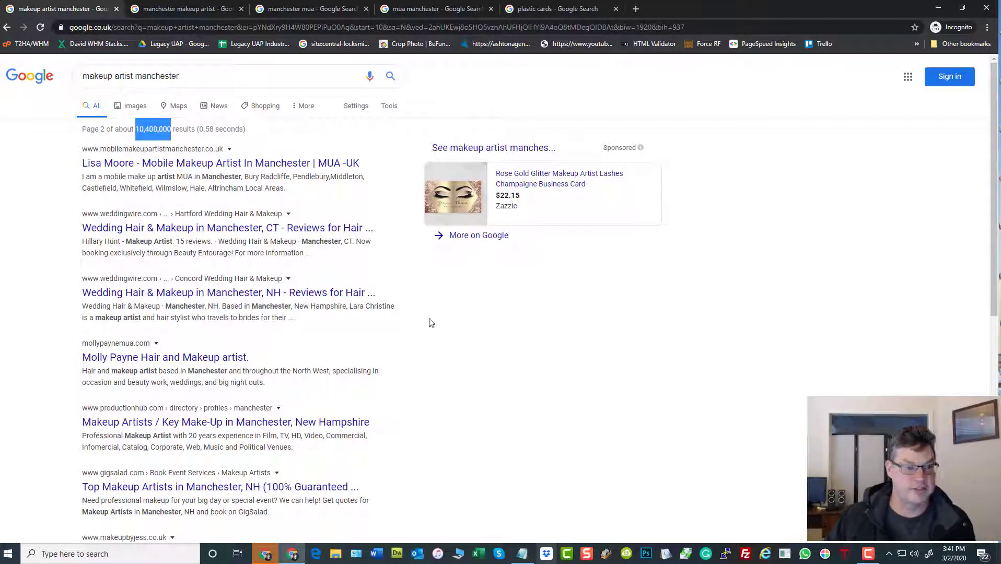
click(610, 340)
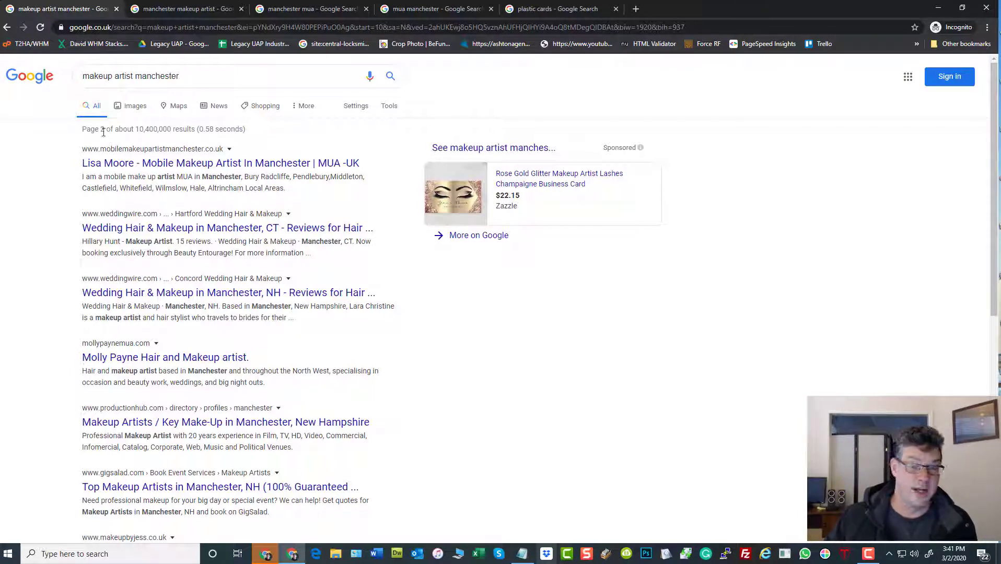
mouse_move(291, 192)
mouse_down()
mouse_move(78, 170)
mouse_move(75, 160)
mouse_up()
click(762, 258)
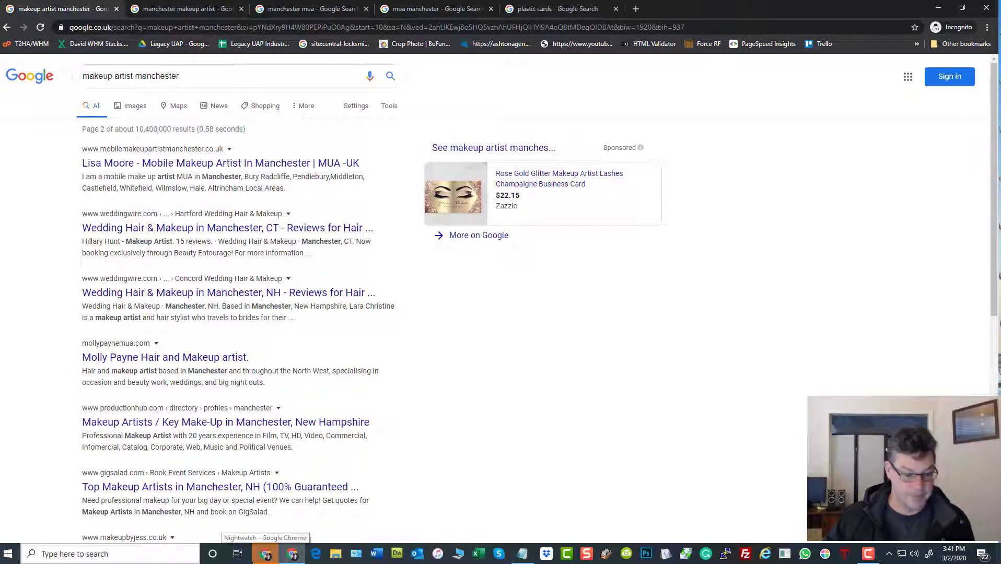
click(267, 555)
mouse_move(376, 446)
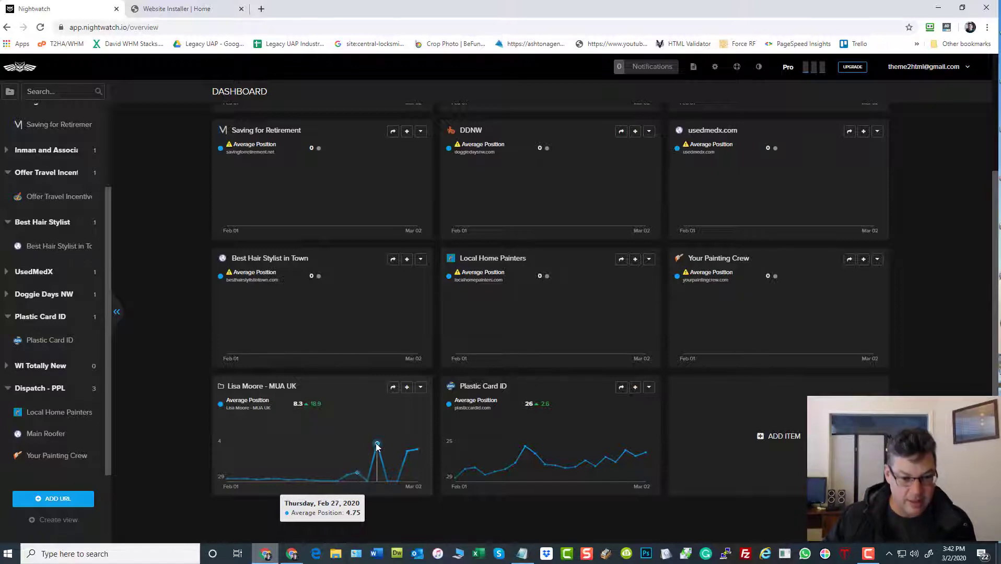
click(197, 9)
click(94, 8)
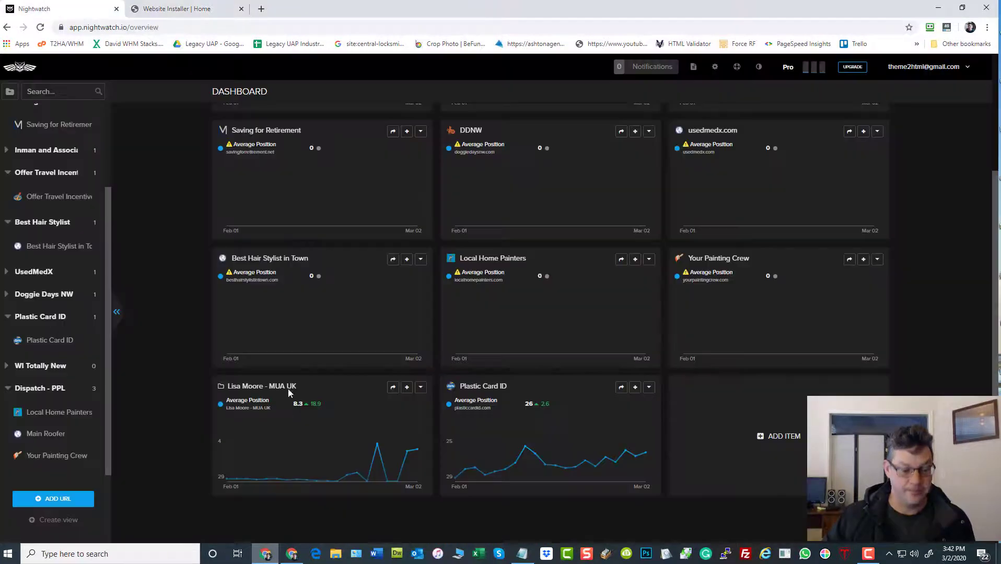
Compare the 'manchester makeup artist' and 'makeup artist manchester' Google result tabs.
click(293, 554)
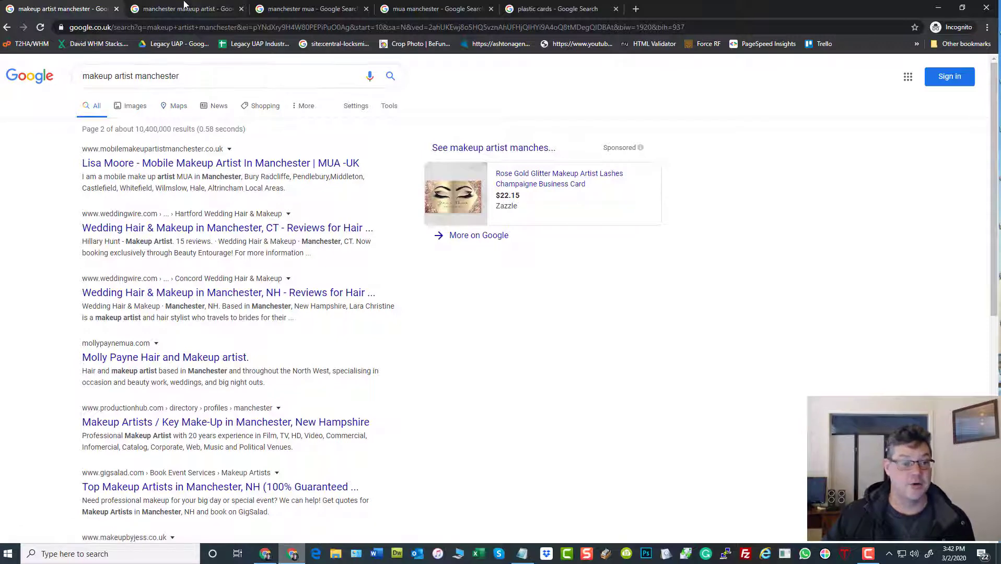
click(168, 8)
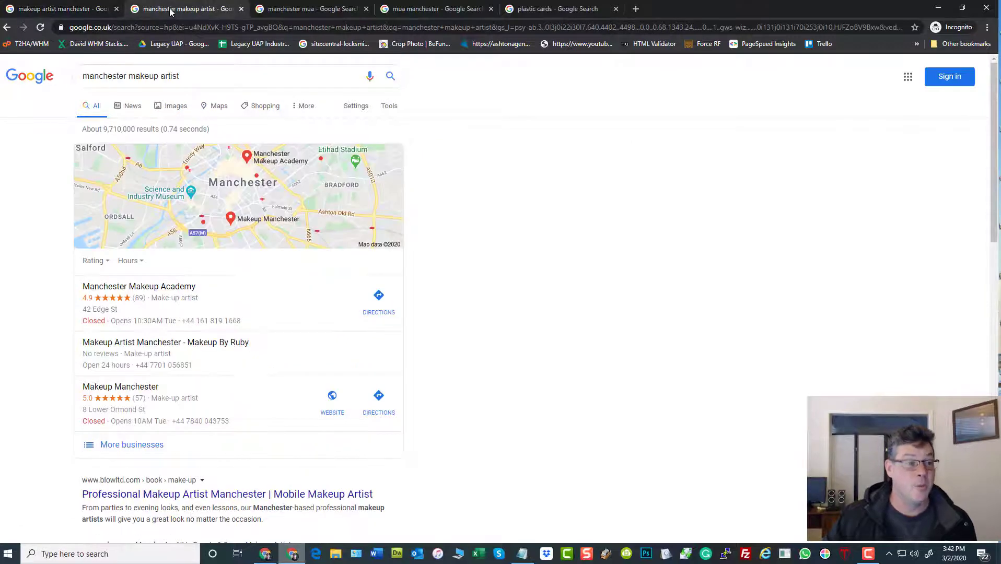
click(91, 8)
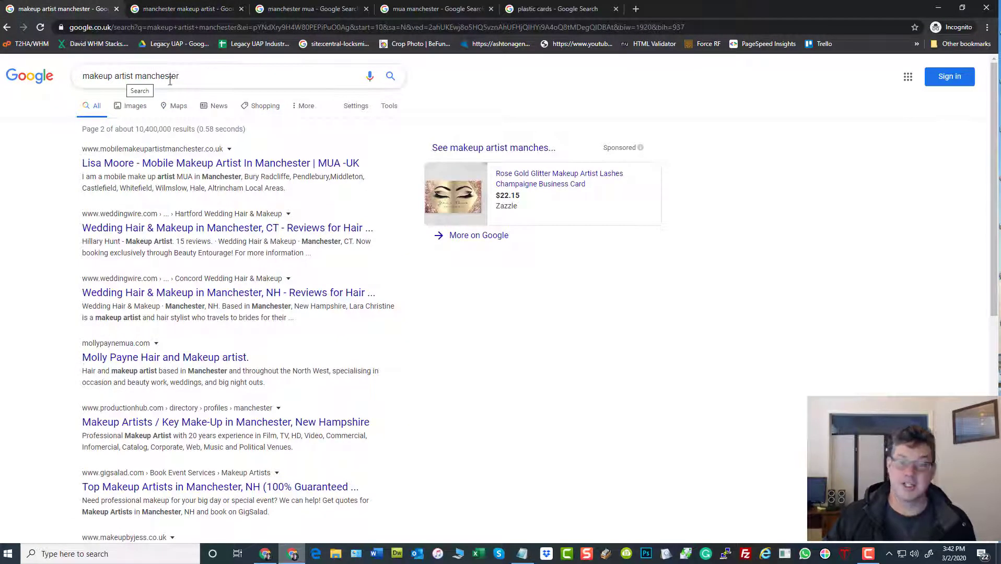
click(164, 10)
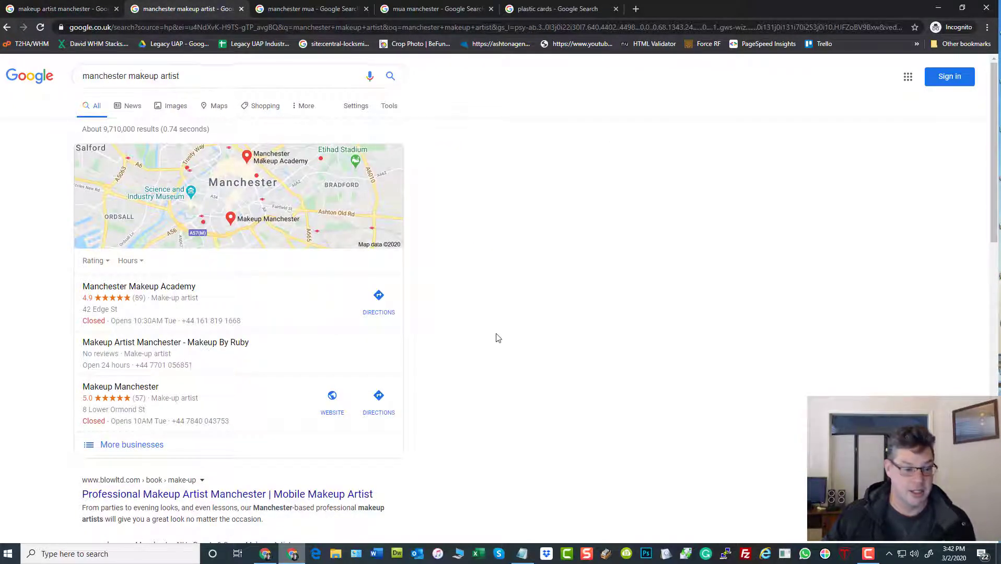
scroll(497, 340, down, 4)
scroll(497, 341, down, 2)
scroll(497, 341, down, 3)
scroll(497, 341, down, 2)
scroll(497, 340, down, 2)
scroll(497, 341, down, 2)
scroll(495, 341, down, 1)
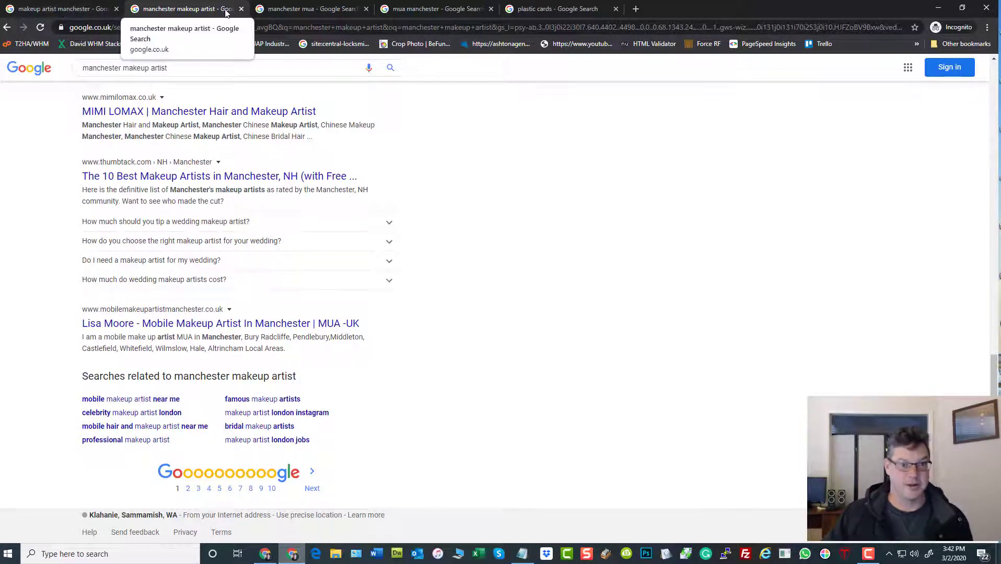
Mark the 7,600,000 'manchester mua' result count, then bring up 'mua manchester' results.
click(295, 9)
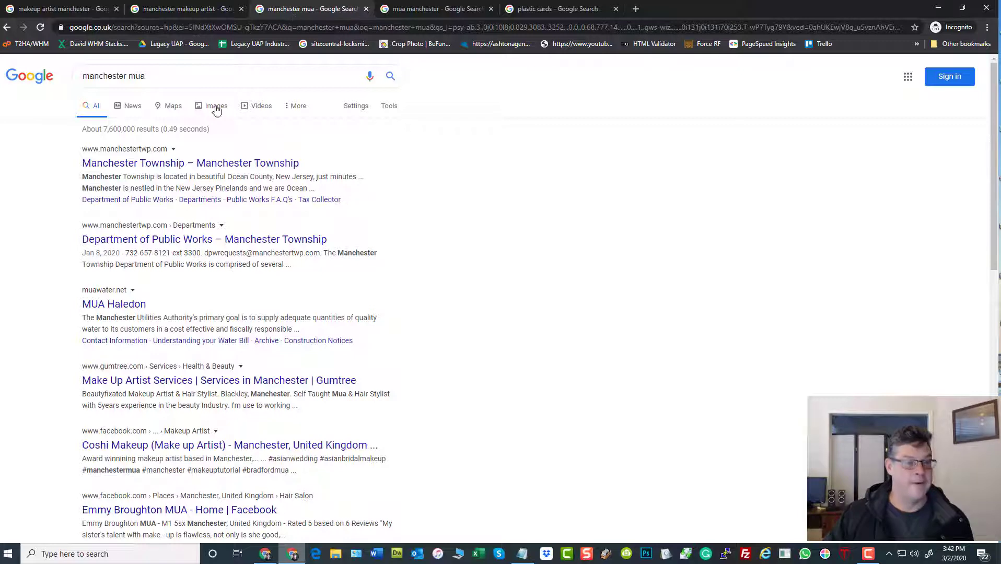
drag(137, 129, 104, 129)
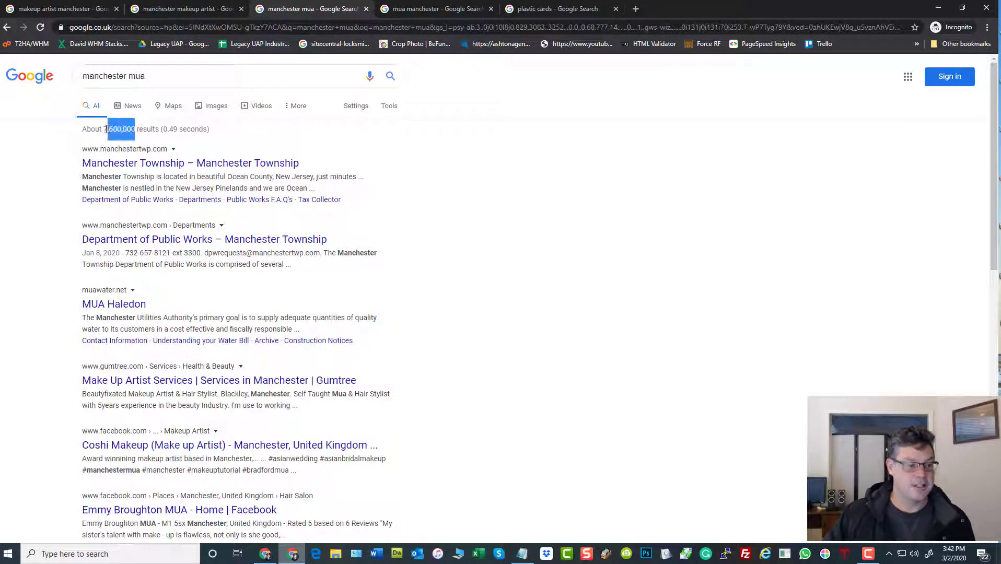
click(499, 211)
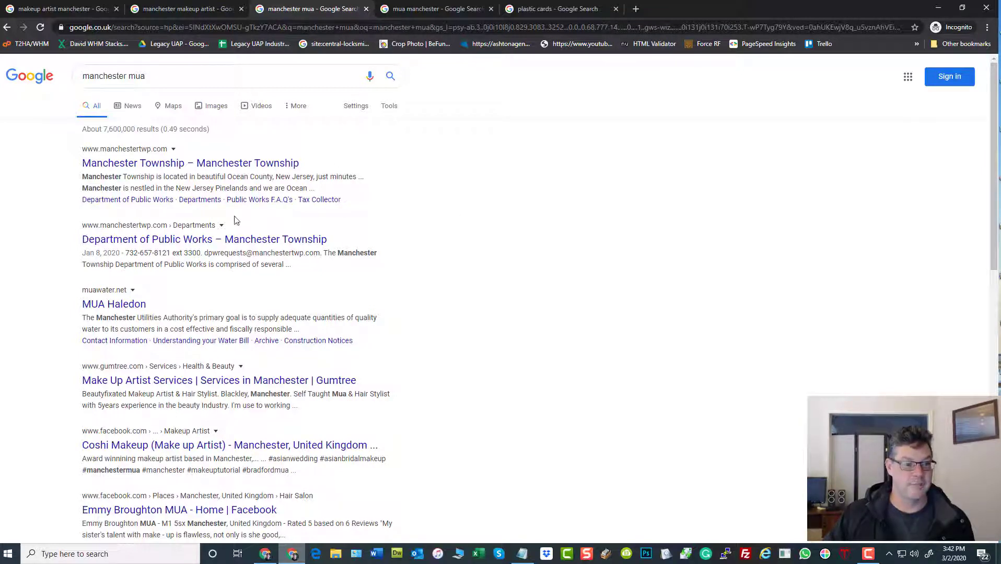
scroll(496, 292, down, 2)
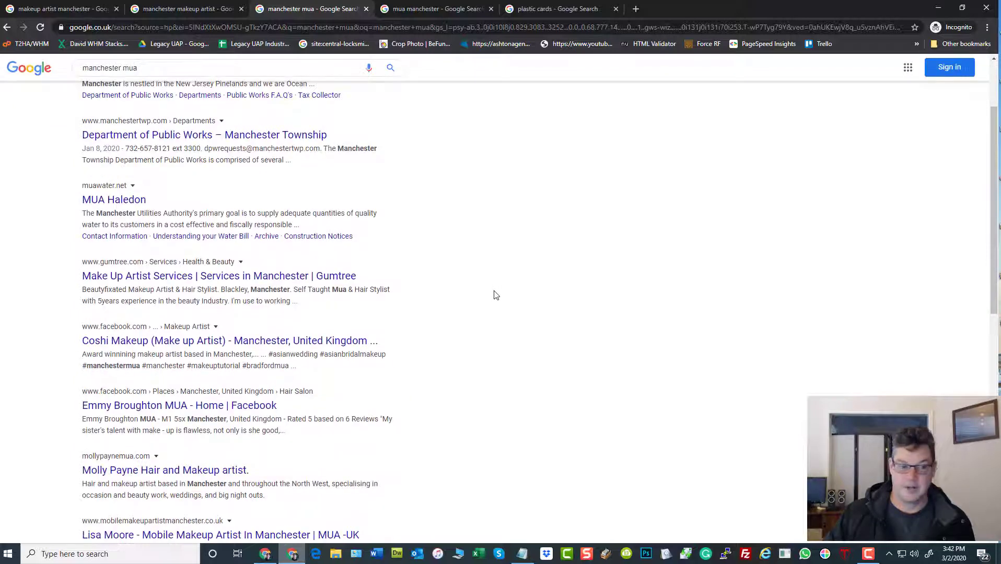
scroll(494, 294, down, 2)
scroll(494, 295, down, 1)
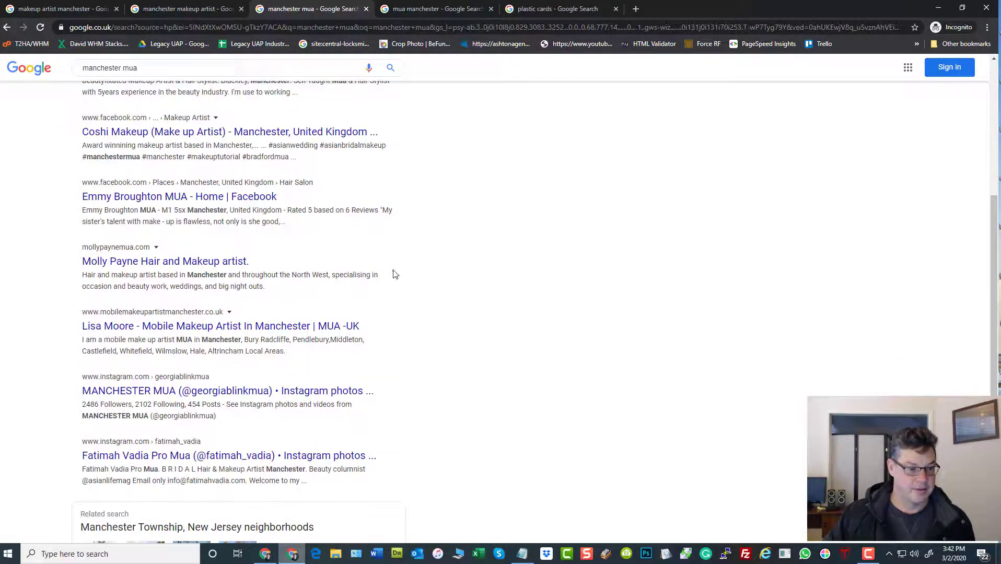
scroll(393, 274, down, 2)
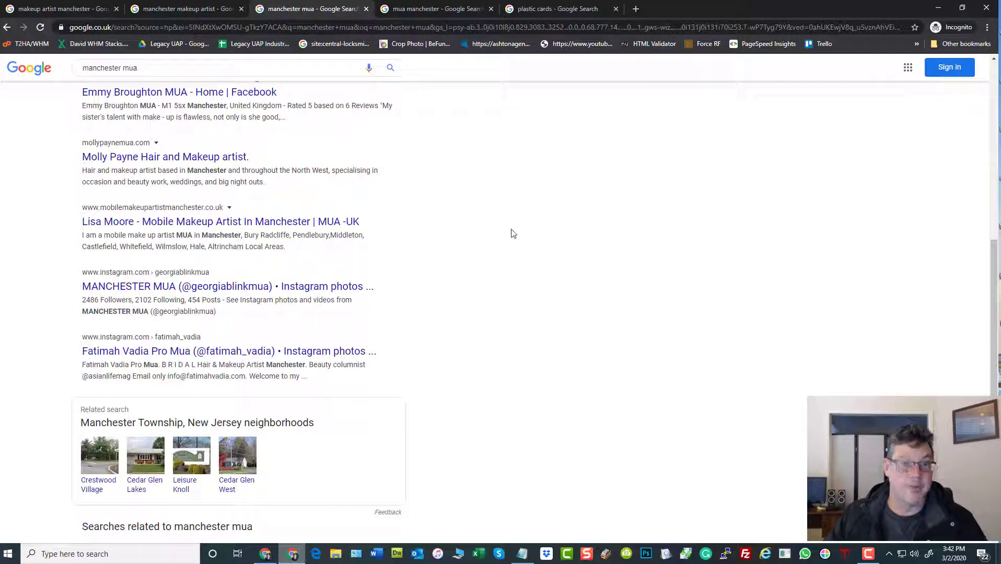
scroll(581, 203, up, 5)
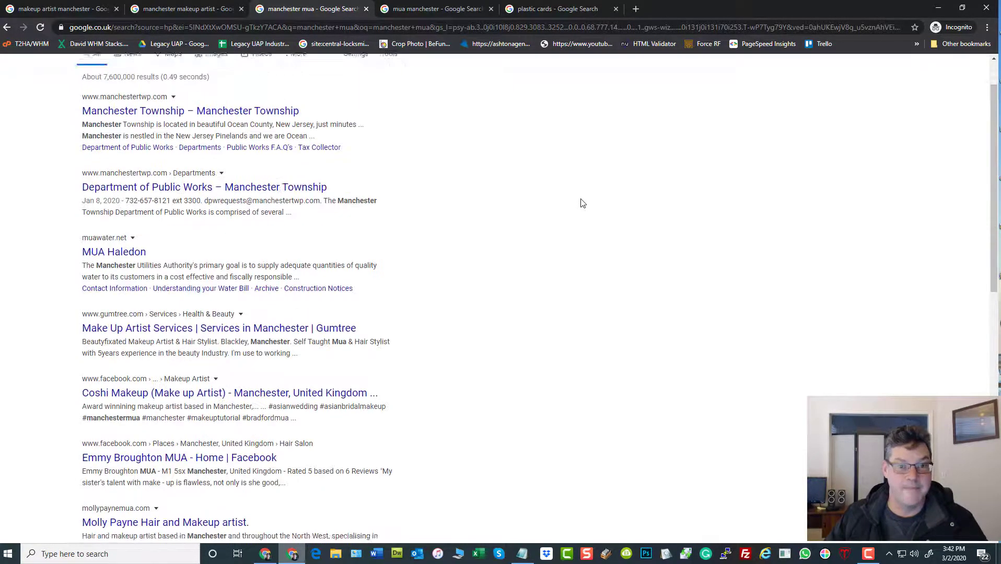
scroll(581, 203, up, 2)
click(447, 8)
scroll(512, 127, up, 2)
scroll(657, 286, down, 5)
scroll(661, 293, down, 3)
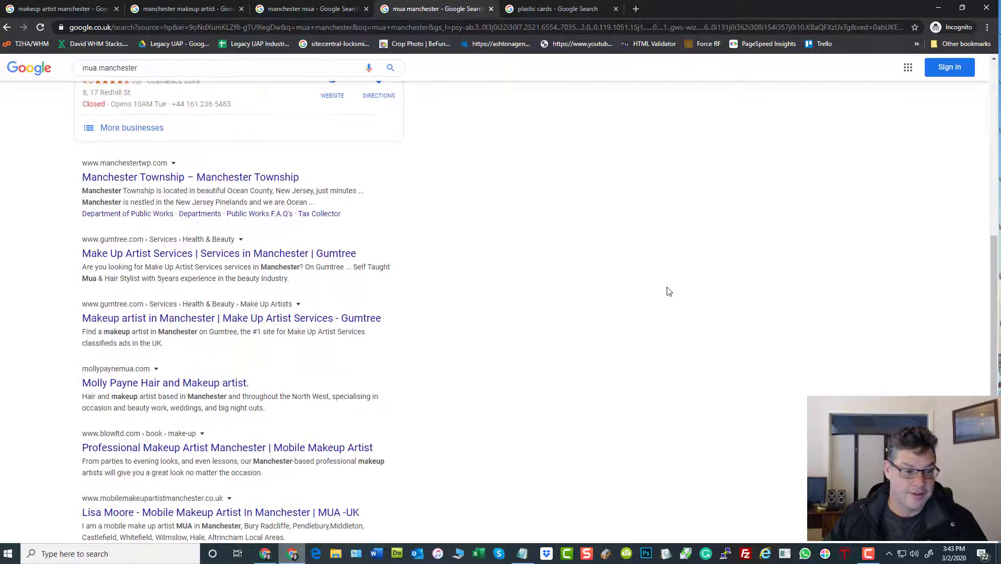
scroll(664, 300, down, 1)
scroll(665, 300, down, 2)
scroll(663, 301, down, 1)
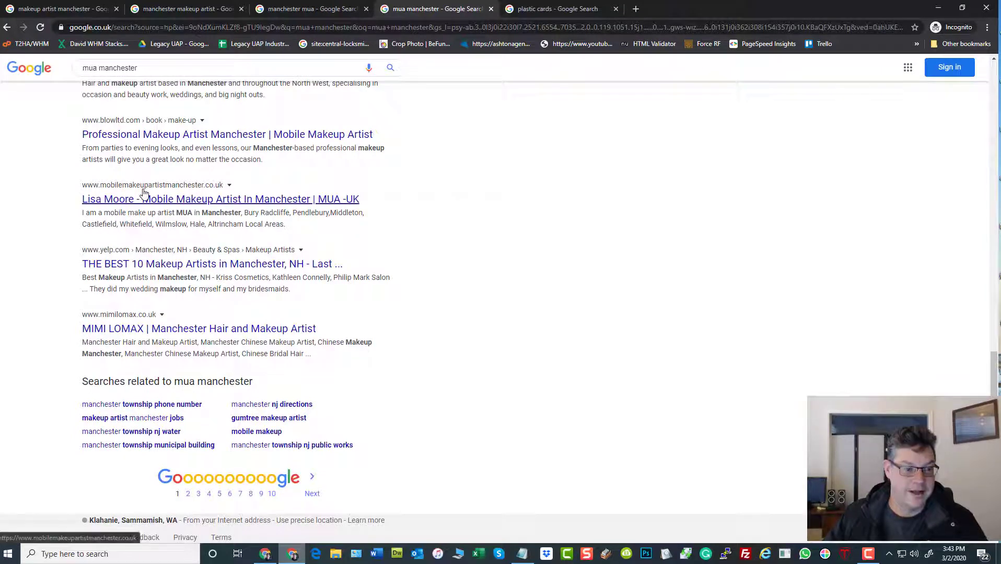
scroll(663, 189, up, 5)
scroll(663, 190, up, 5)
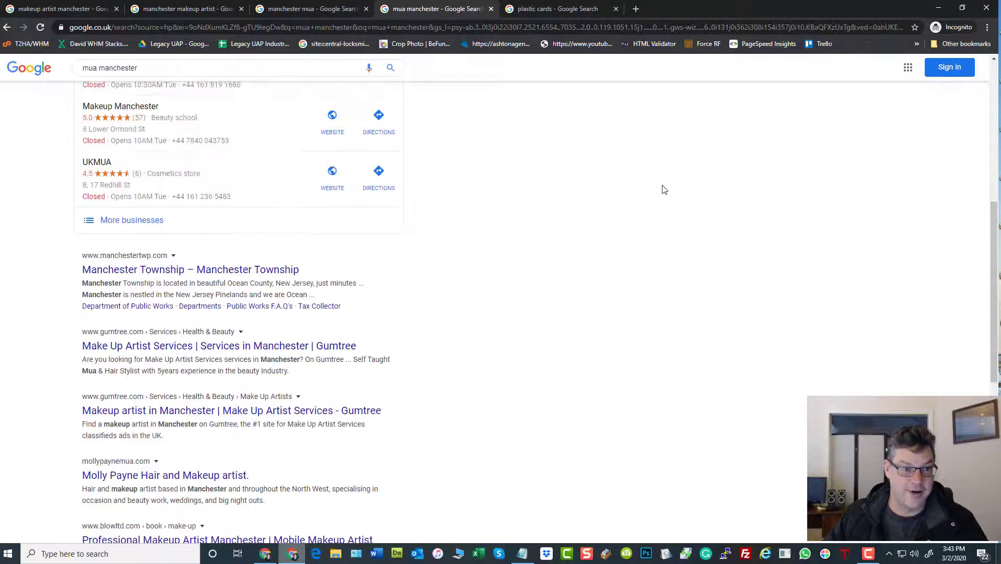
scroll(663, 189, up, 5)
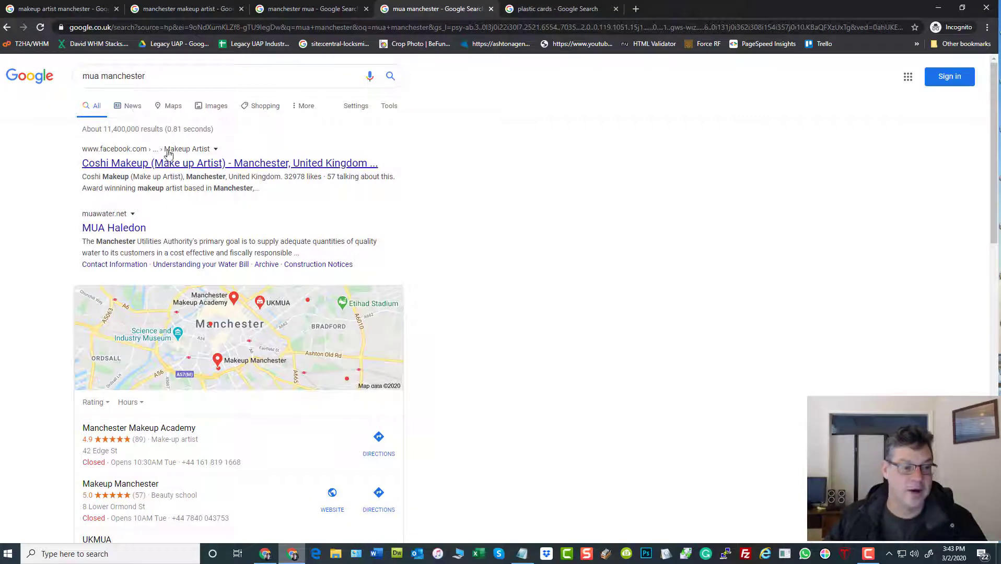
Highlight the 11,400,000 result count on the 'mua manchester' results page.
double_click(131, 130)
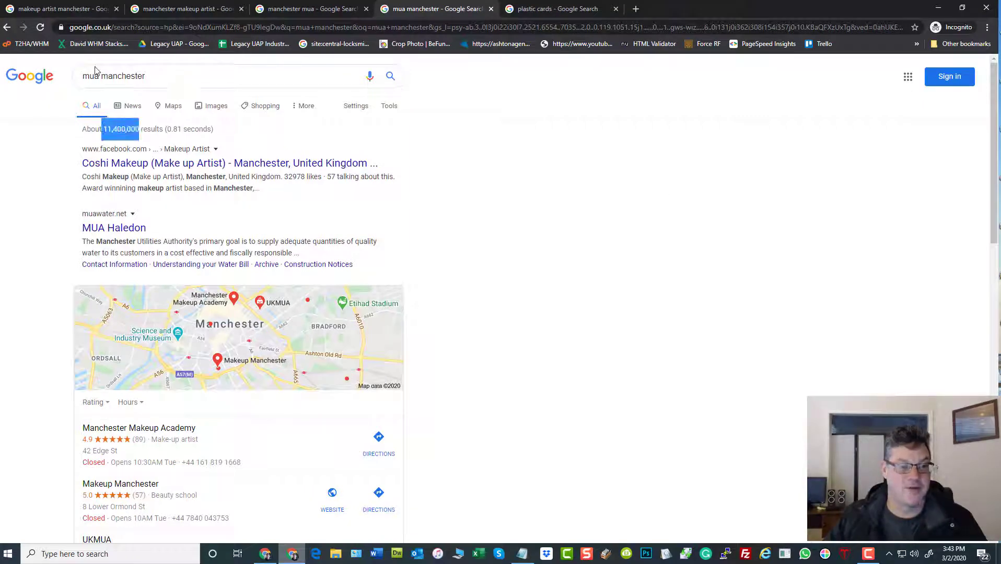
Recheck the 'manchester mua' tab and re-mark the 11,400,000 'mua manchester' result count.
click(319, 10)
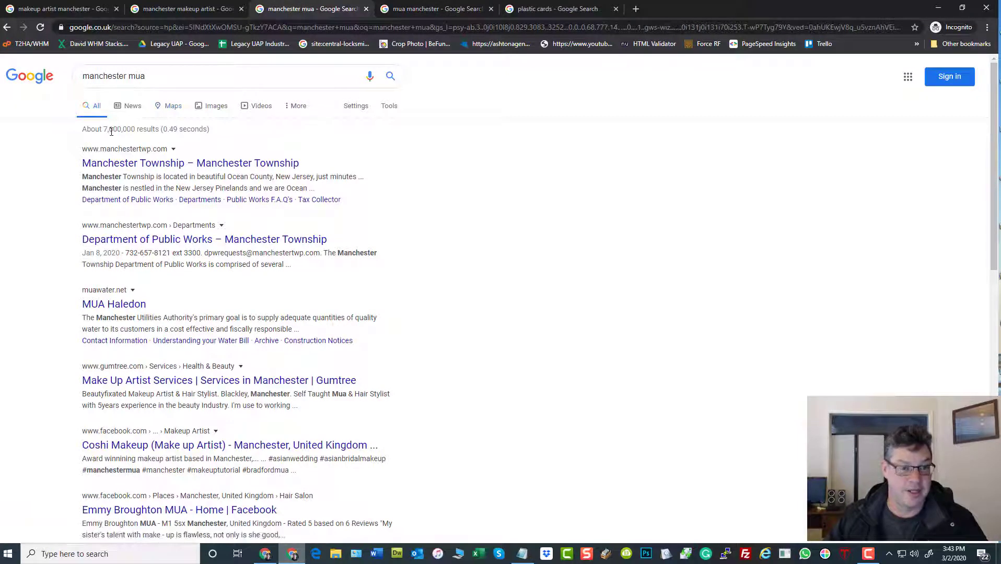
click(437, 9)
double_click(121, 129)
click(717, 198)
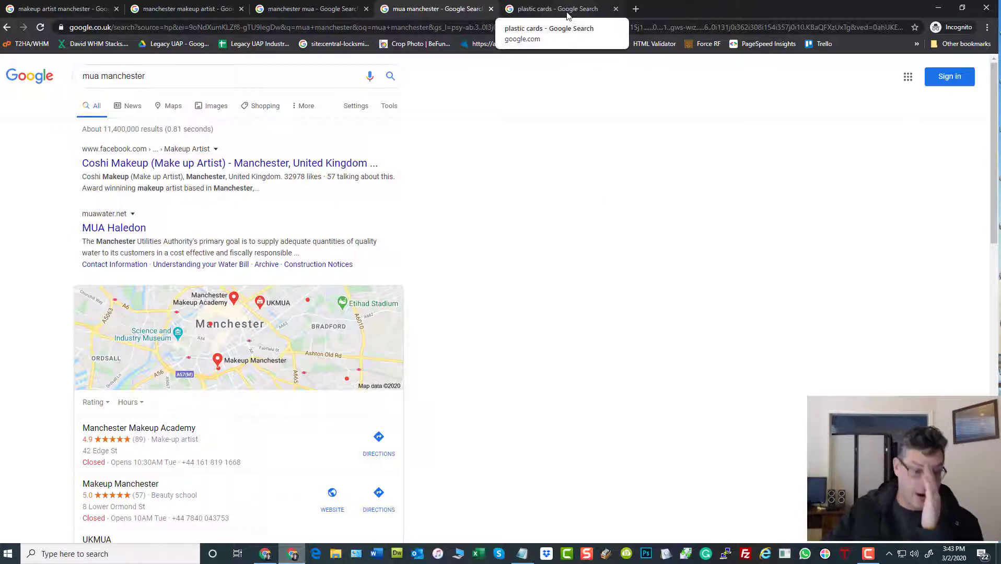
Return to page 2 of 'makeup artist manchester' after glancing at the Nightwatch dashboard.
click(23, 9)
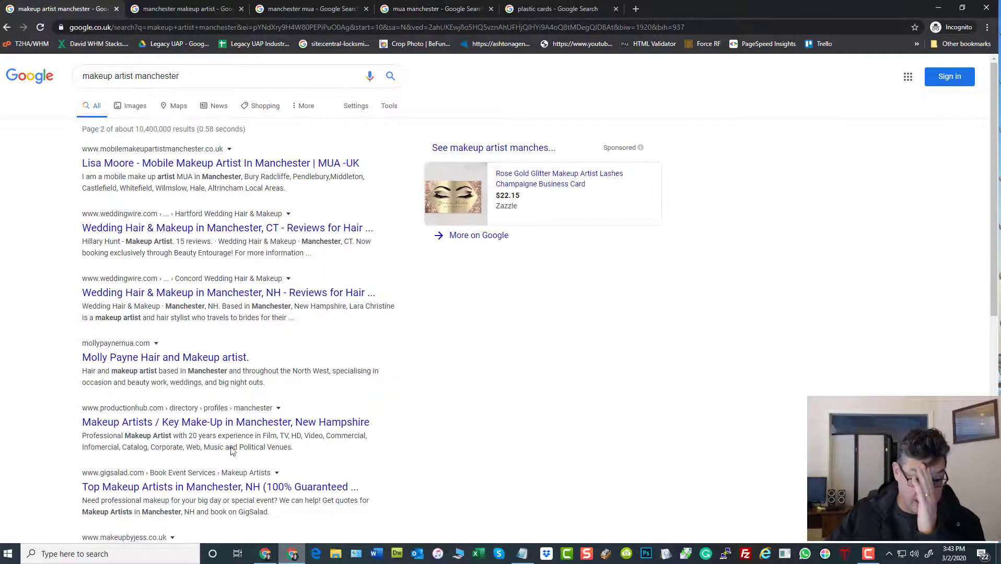
click(265, 554)
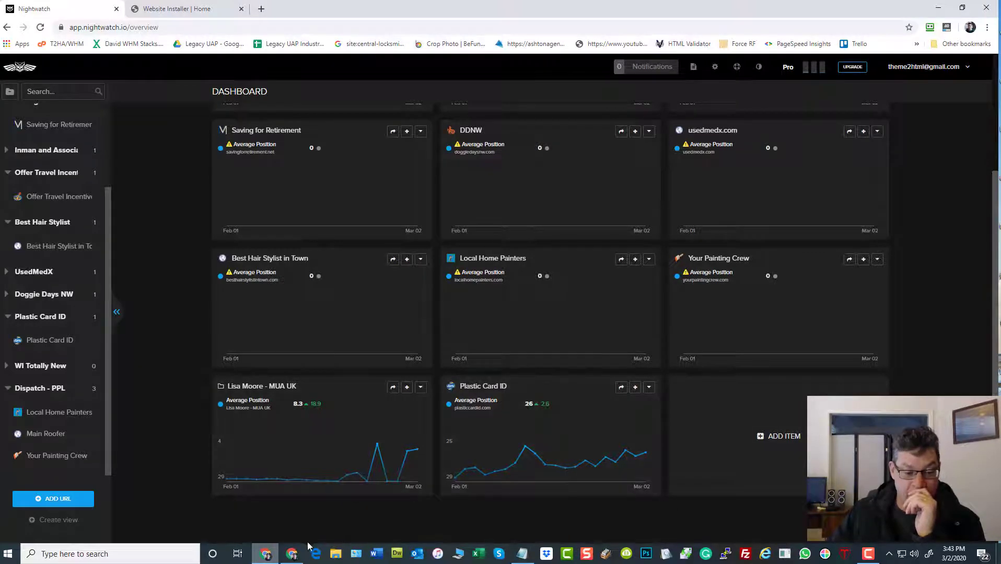
click(292, 554)
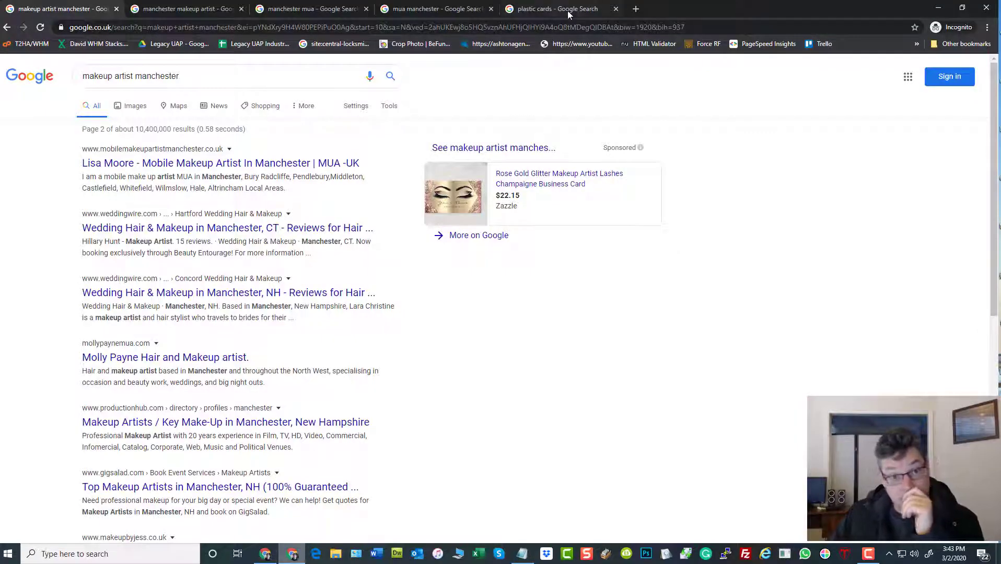
Show the 'plastic cards' results and select the full search query.
click(557, 8)
click(133, 76)
key(ctrl+a)
click(691, 180)
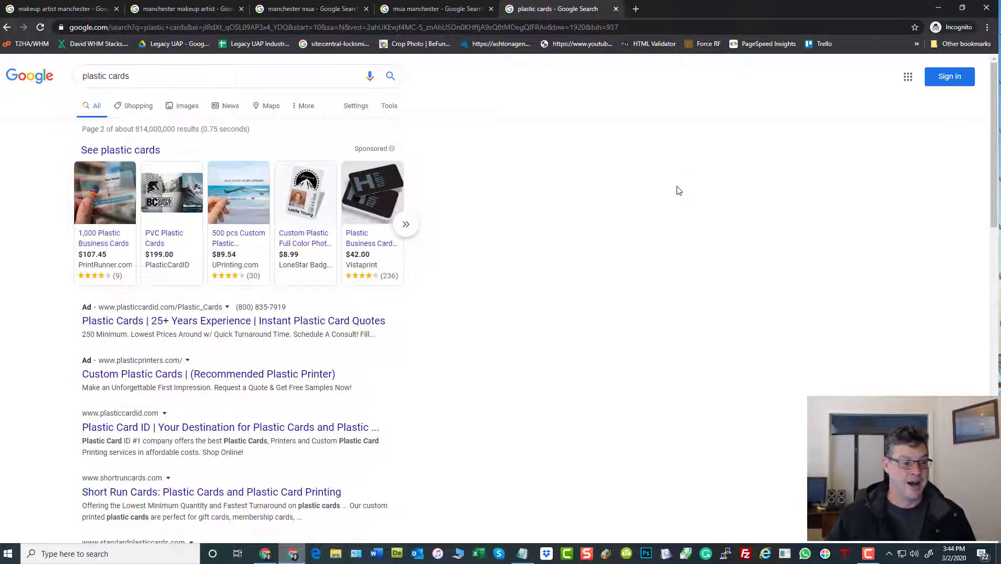
scroll(679, 190, down, 1)
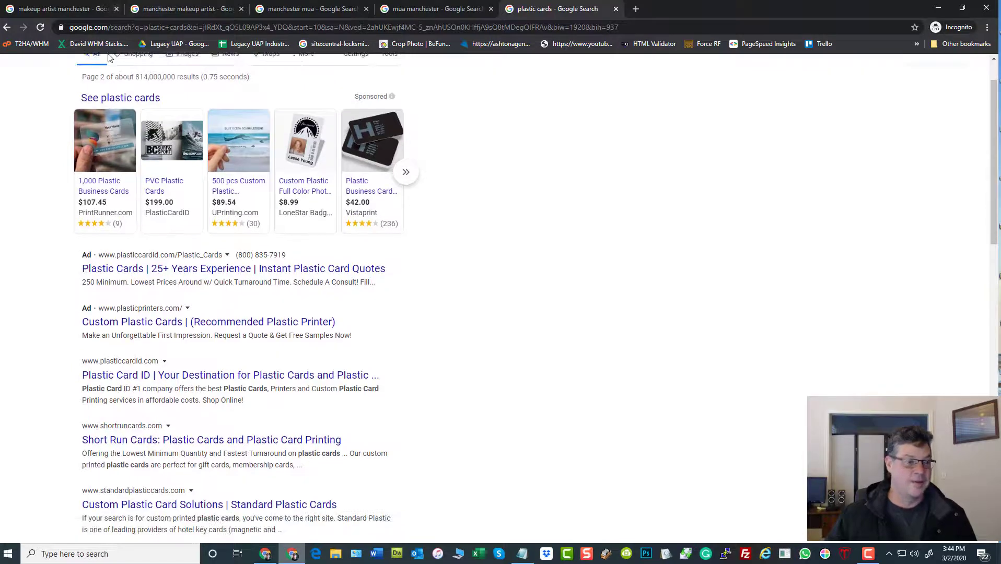
Highlight the results page number and total result count for 'plastic cards'.
double_click(102, 76)
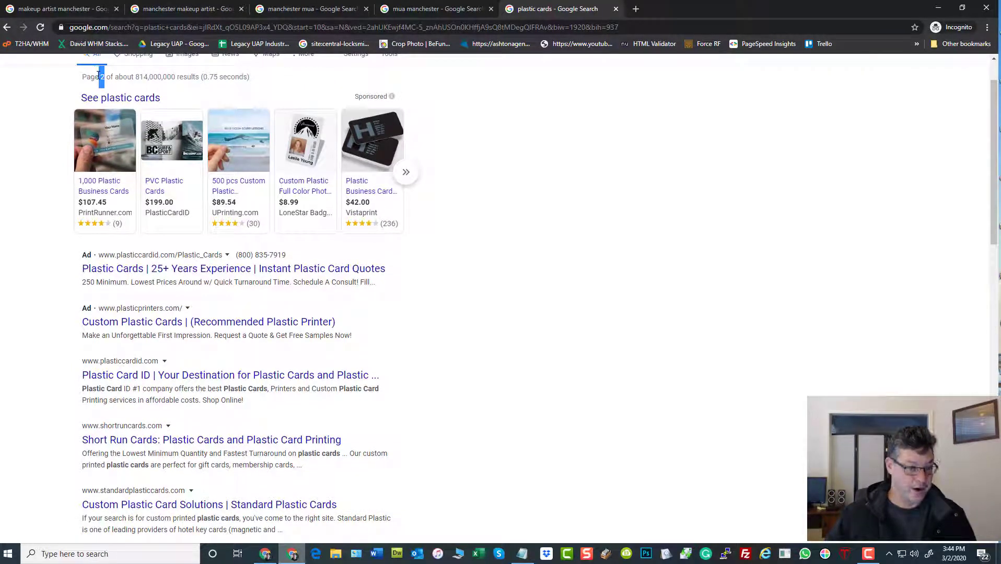
drag(175, 76, 134, 76)
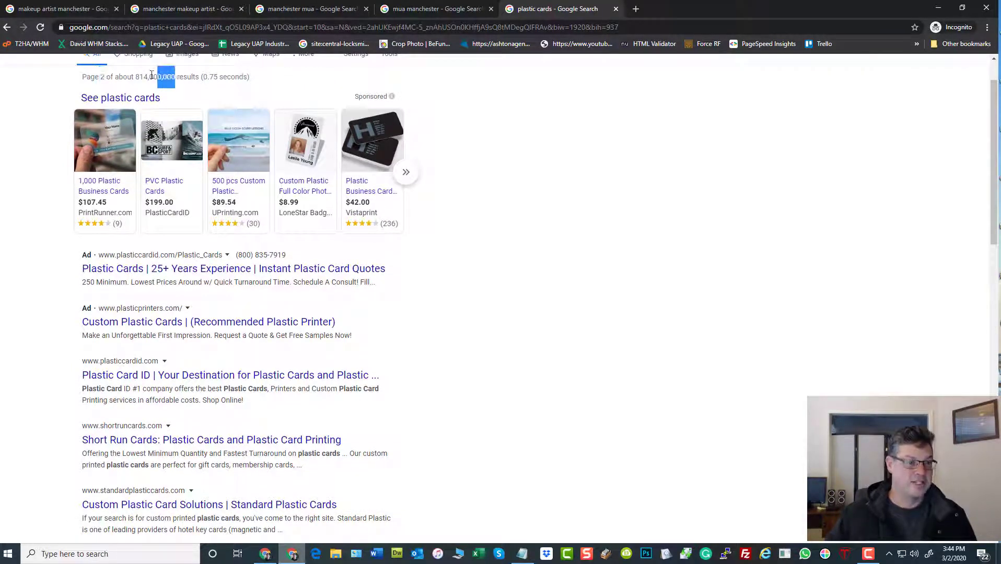
click(559, 227)
scroll(559, 226, down, 1)
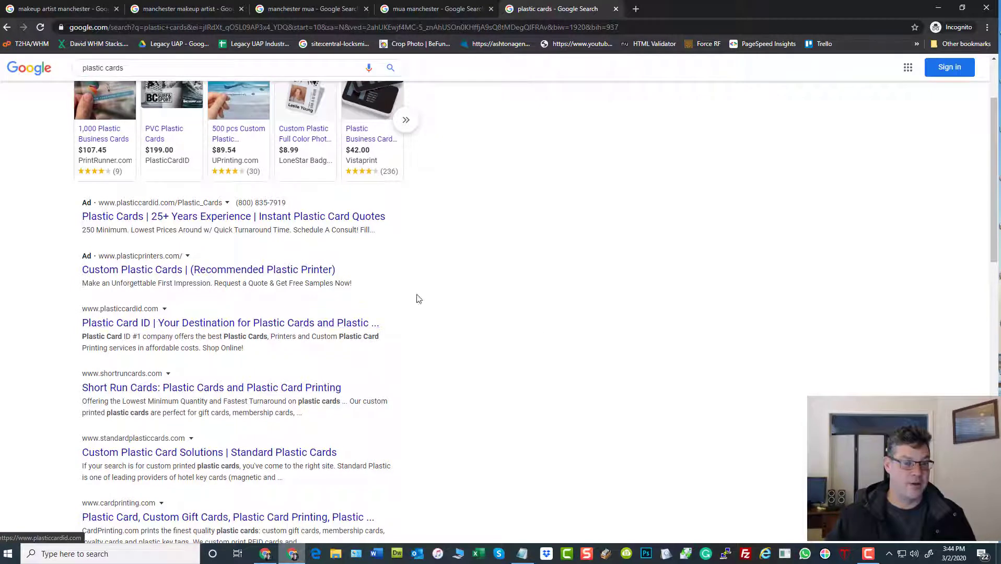
scroll(547, 333, down, 2)
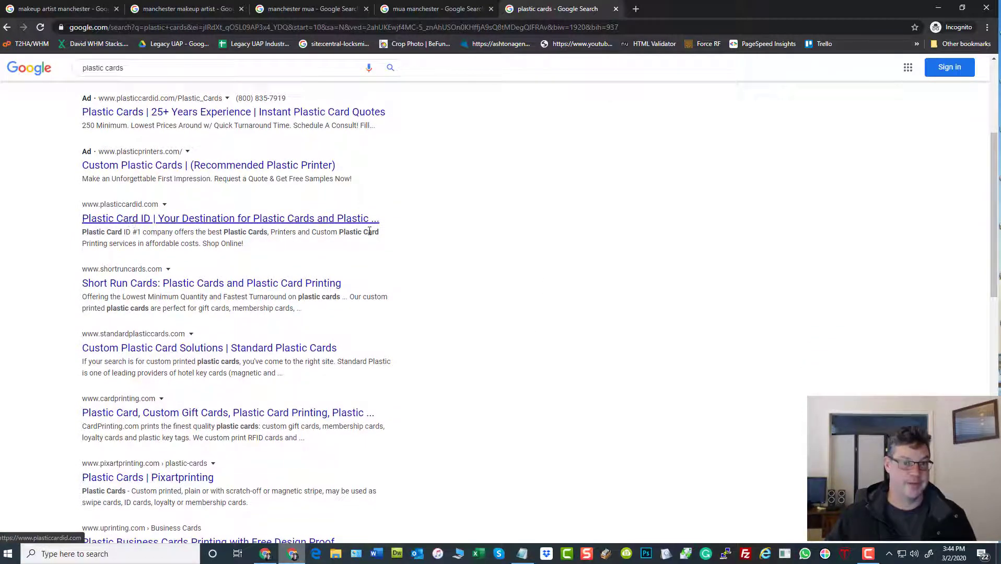
scroll(541, 254, up, 1)
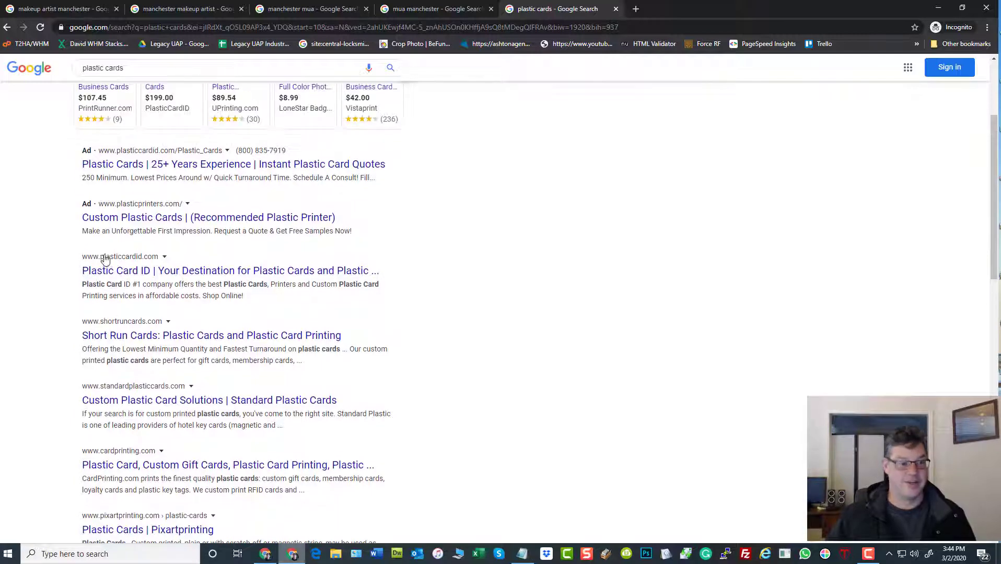
scroll(669, 282, up, 1)
scroll(670, 281, up, 2)
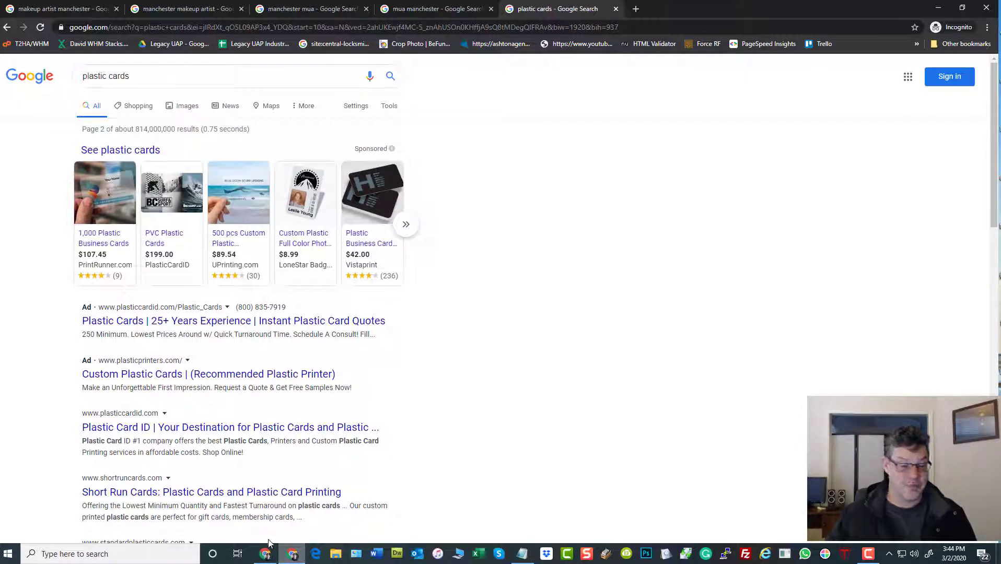
Switch back to the Nightwatch dashboard with the Plastic Card ID chart at average position 26.
click(265, 555)
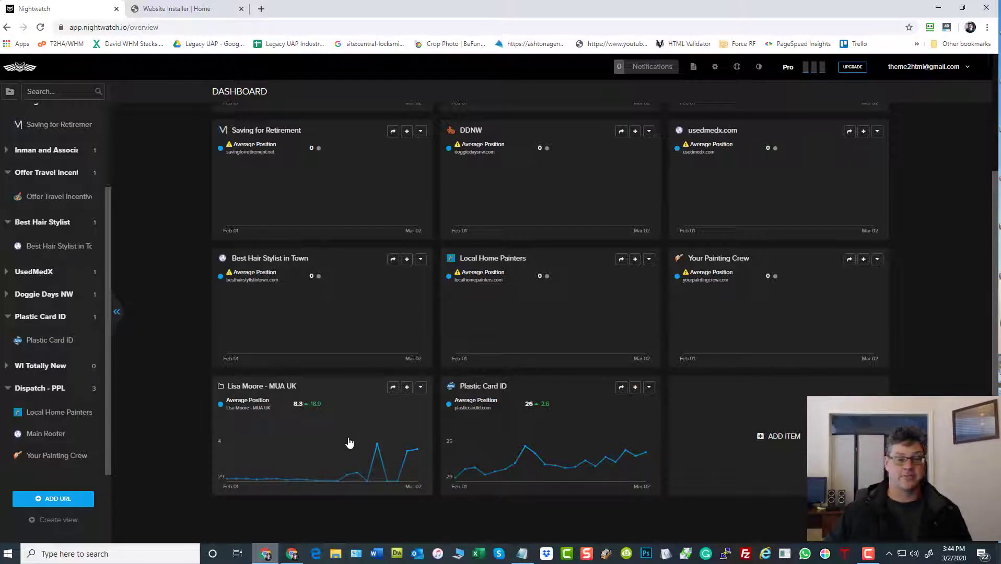
scroll(144, 295, up, 5)
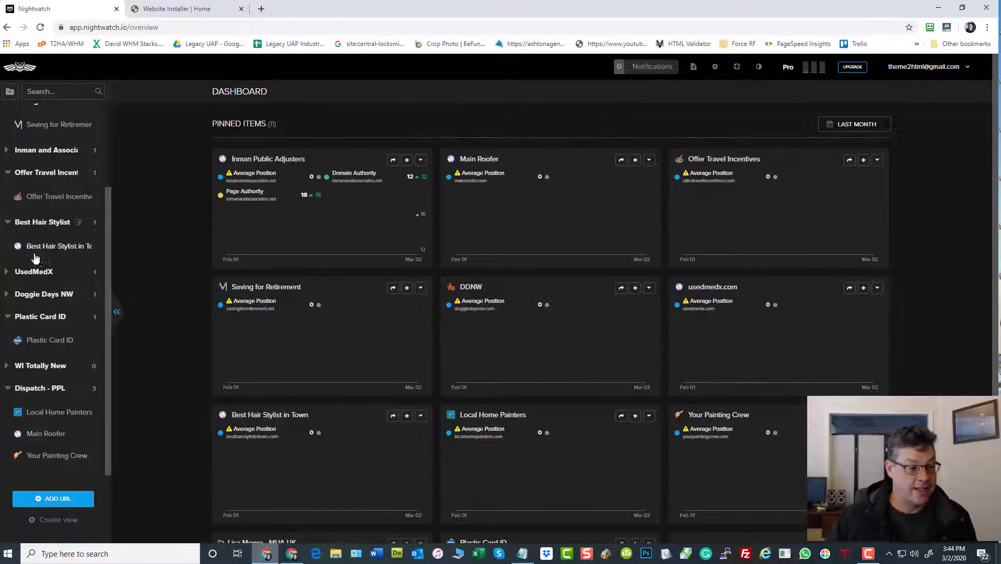
scroll(47, 281, up, 5)
mouse_move(46, 159)
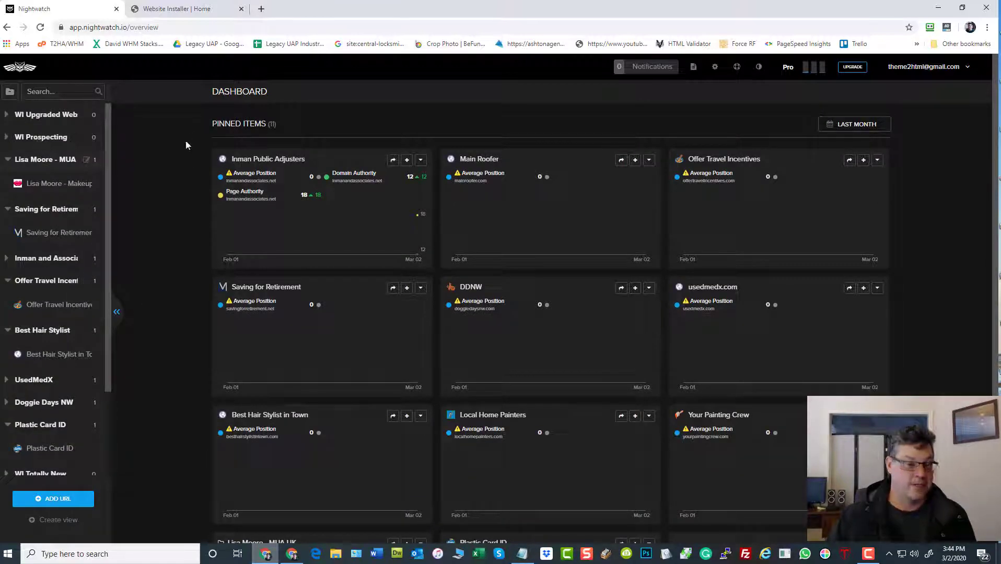
scroll(301, 274, down, 4)
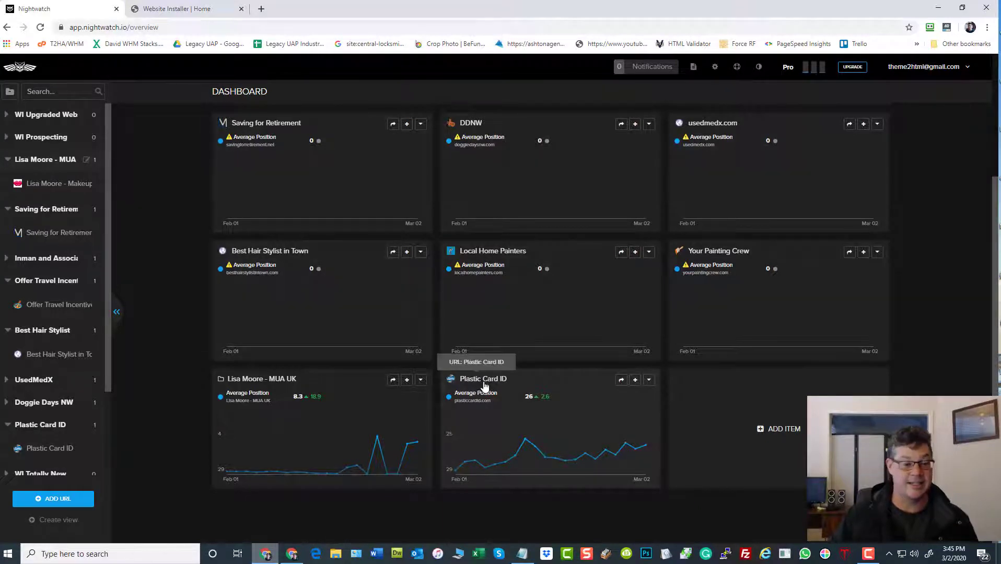
Show all plasticcardid.com keywords and sort them by last-day Evolution.
click(485, 382)
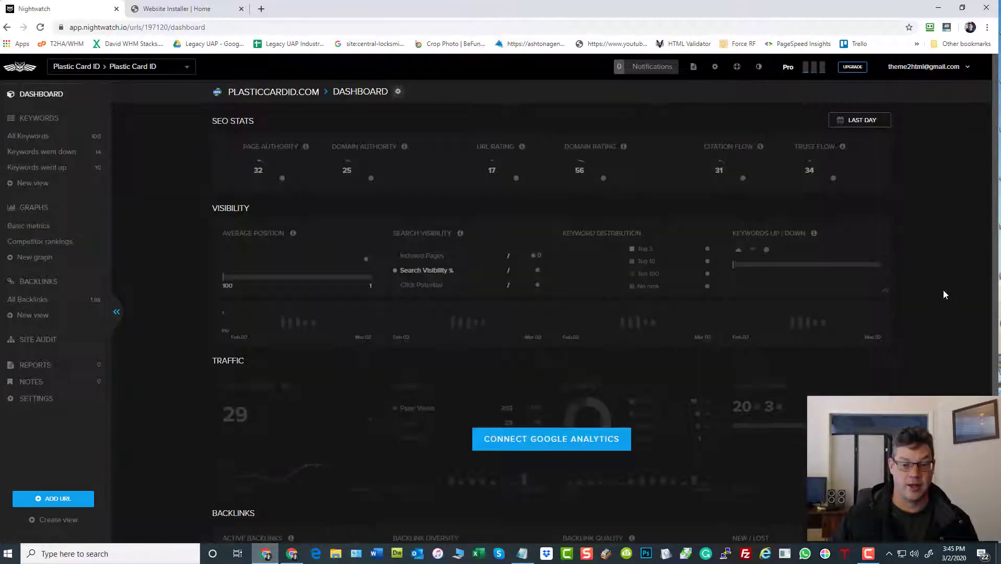
click(28, 136)
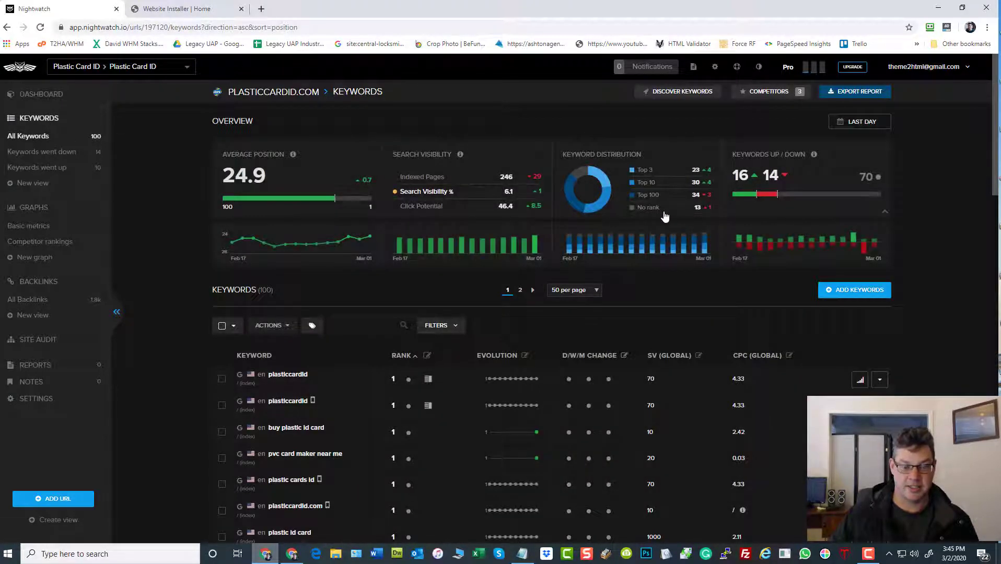
click(497, 355)
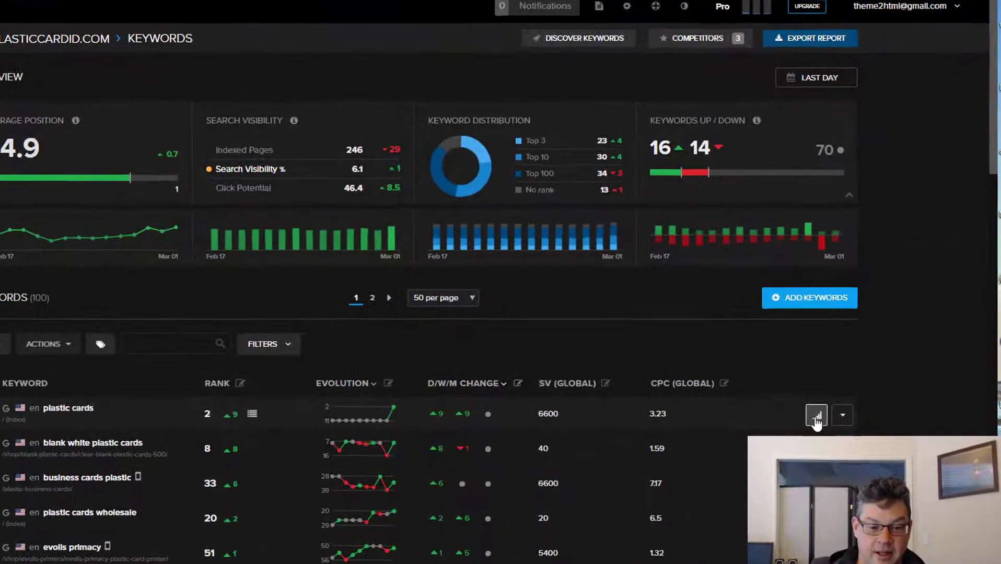
Open the ranking graph for the 'plastic cards' keyword.
click(817, 416)
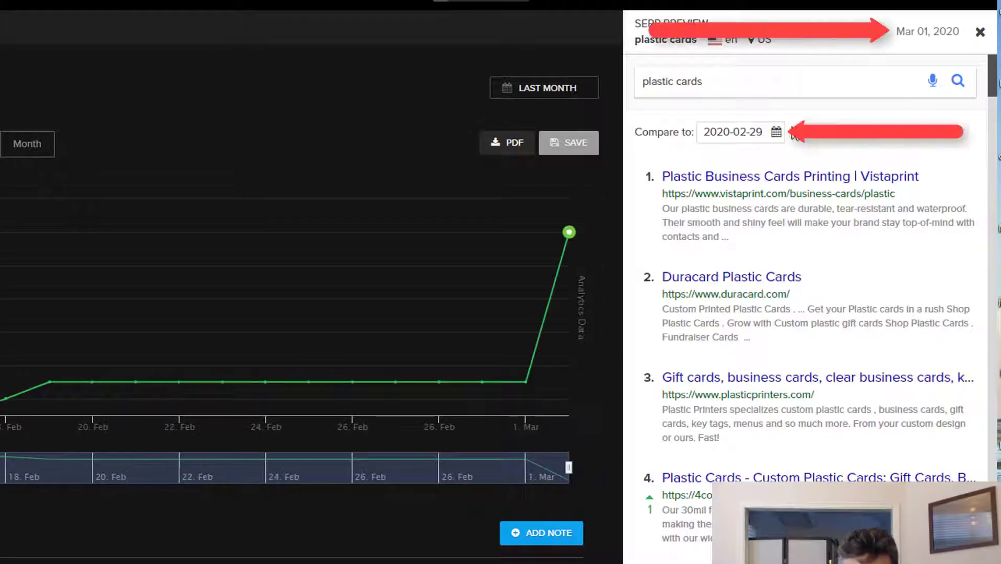
scroll(815, 299, down, 3)
scroll(816, 299, down, 2)
scroll(815, 299, down, 2)
scroll(782, 351, down, 2)
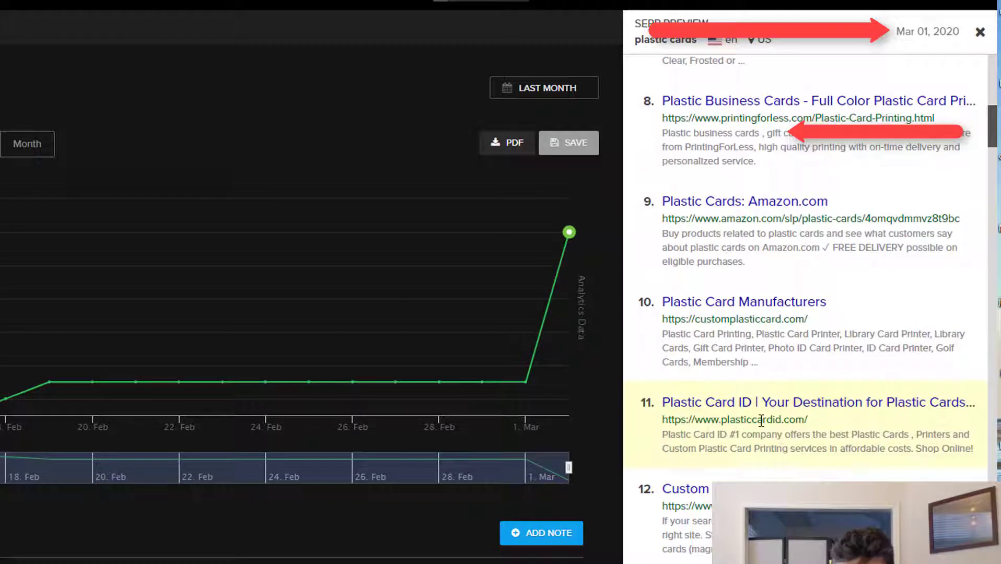
mouse_move(396, 383)
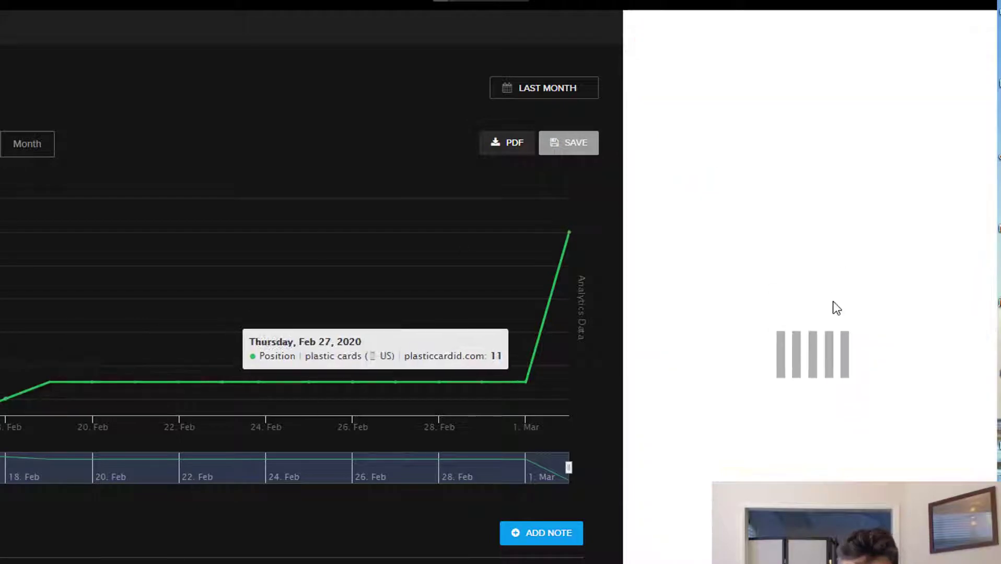
scroll(856, 234, down, 2)
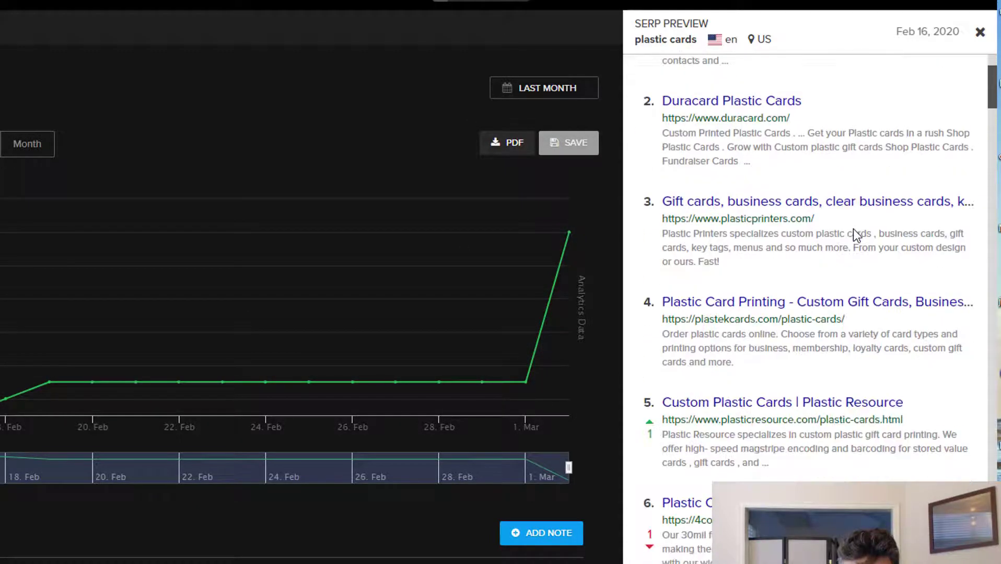
scroll(853, 229, down, 3)
scroll(853, 229, down, 3)
scroll(853, 229, down, 3)
scroll(694, 324, down, 1)
scroll(695, 324, down, 2)
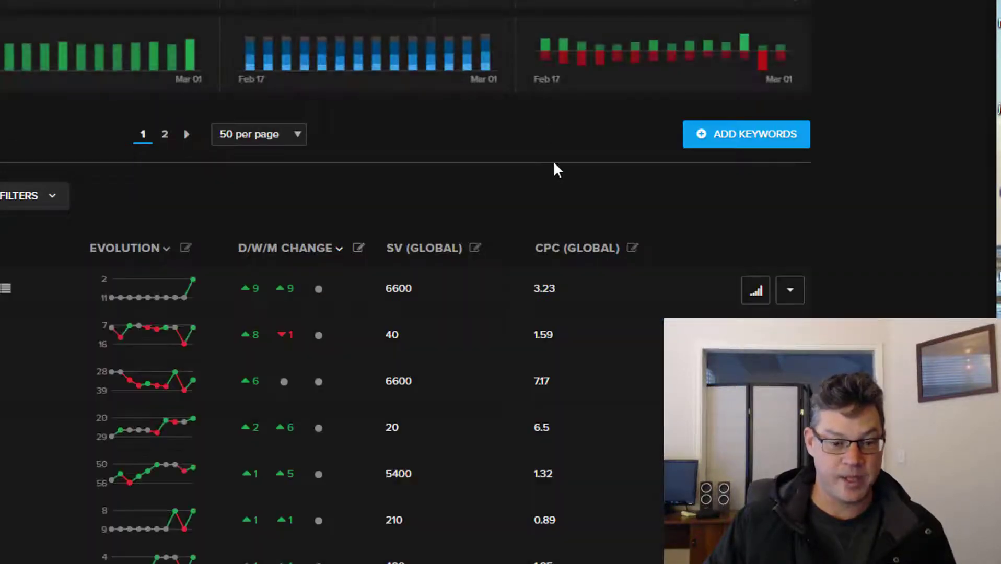
scroll(552, 162, down, 2)
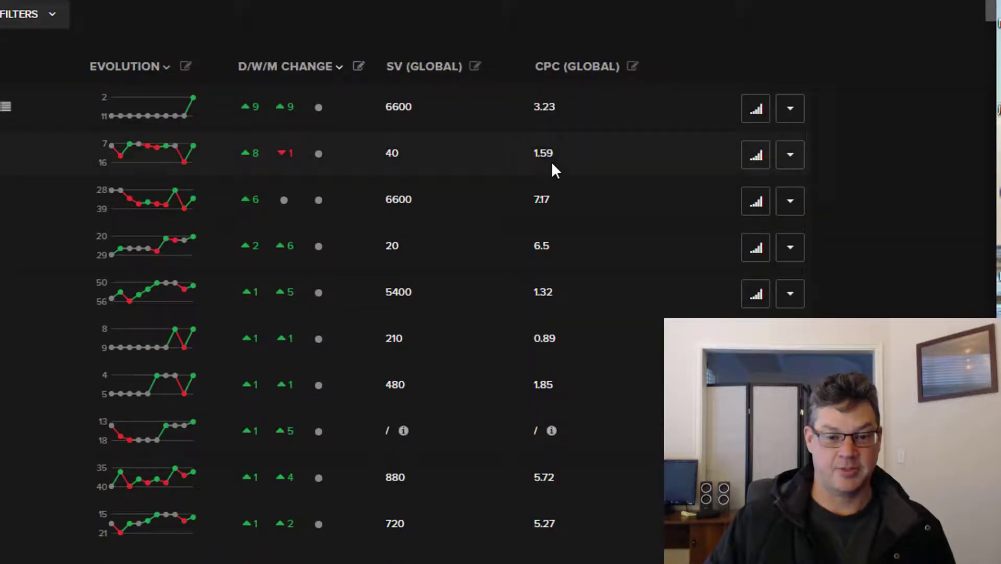
scroll(552, 161, up, 2)
scroll(551, 161, up, 1)
scroll(551, 161, down, 5)
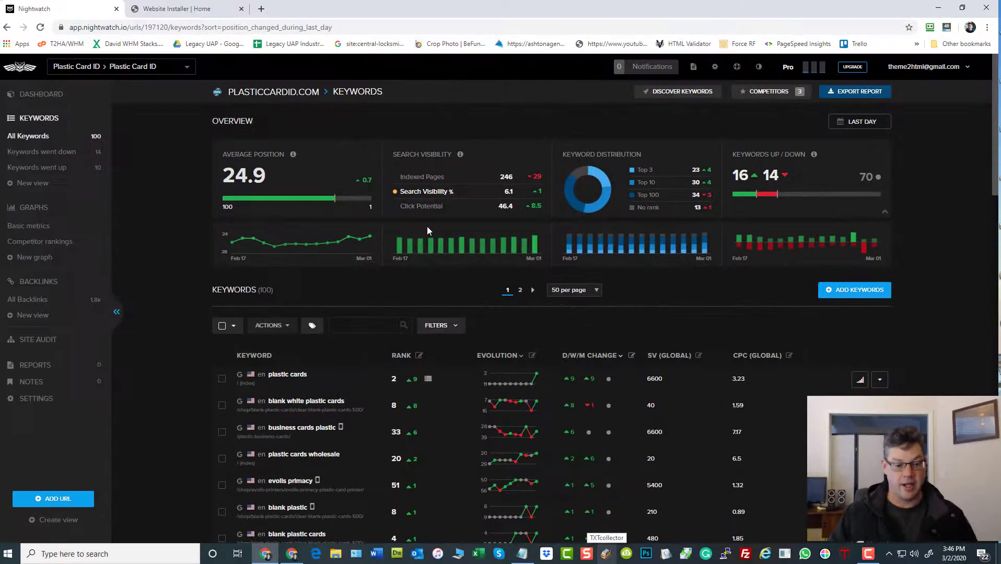
scroll(459, 336, down, 1)
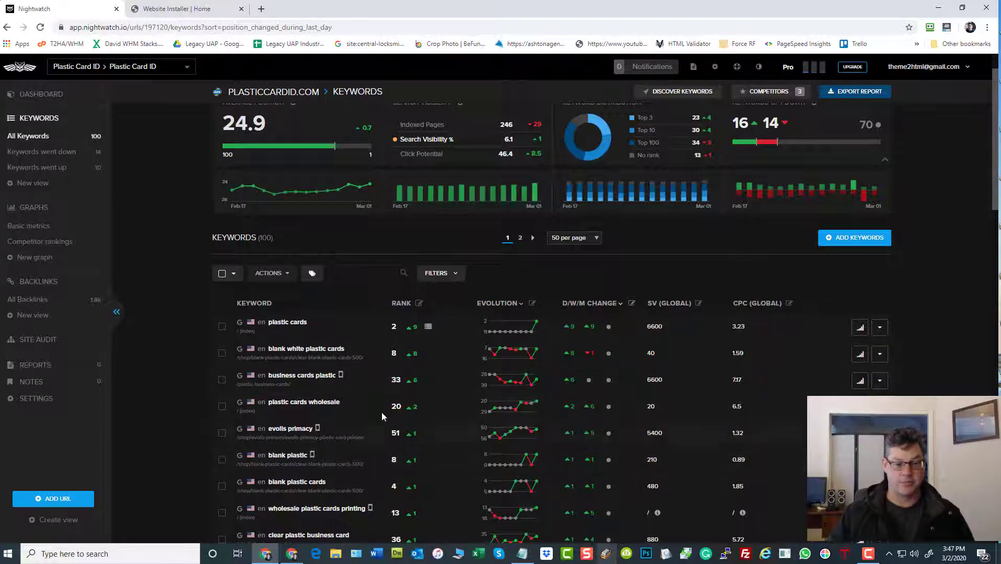
scroll(444, 436, down, 1)
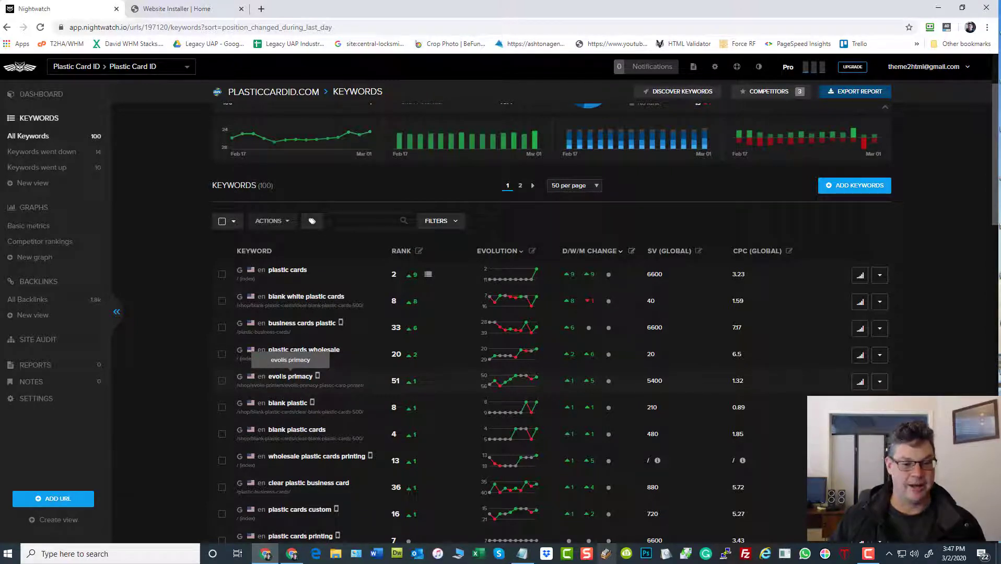
scroll(188, 211, up, 4)
scroll(186, 213, up, 2)
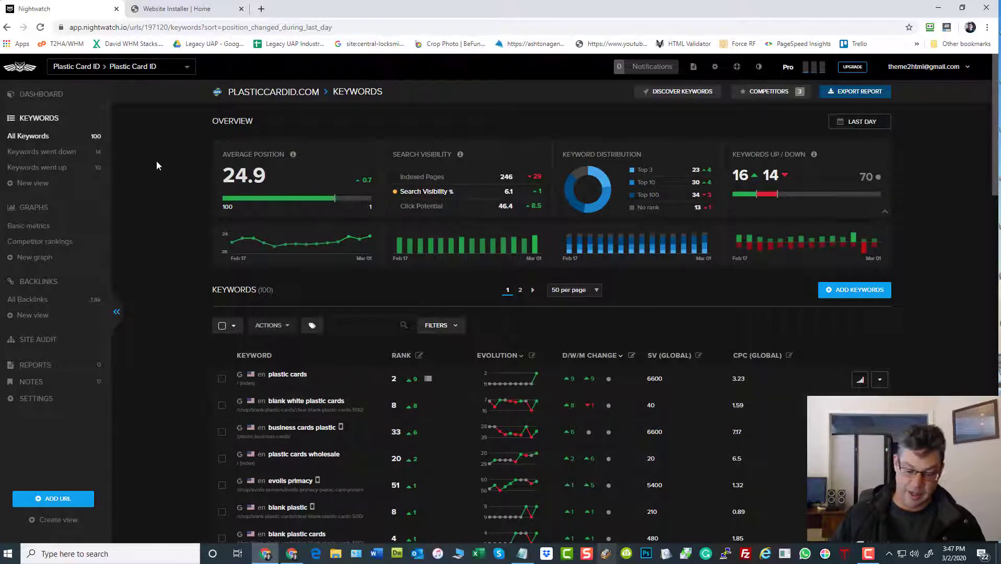
Open Website Installer's super-affiliate rental page and select the How This Works text.
click(179, 8)
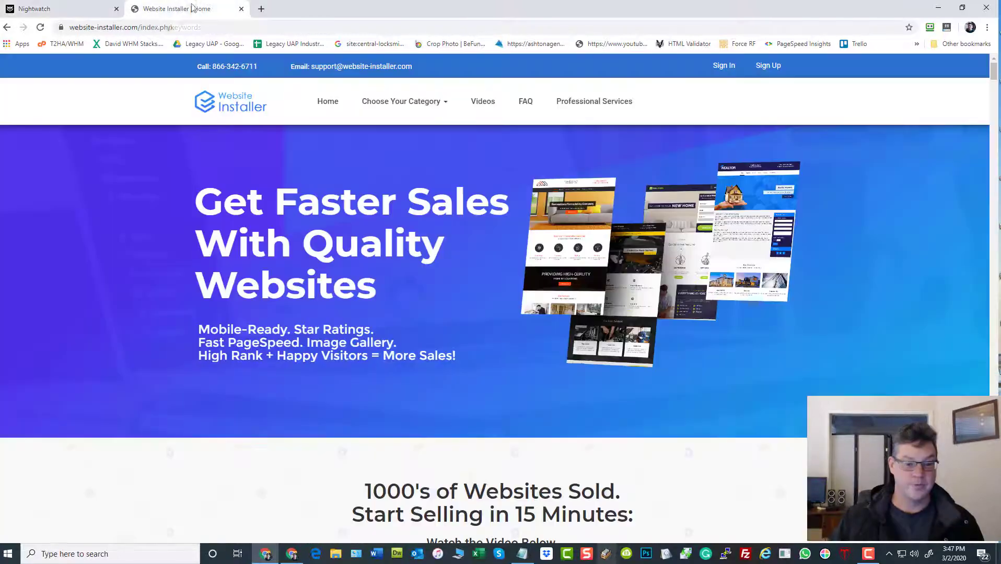
click(594, 101)
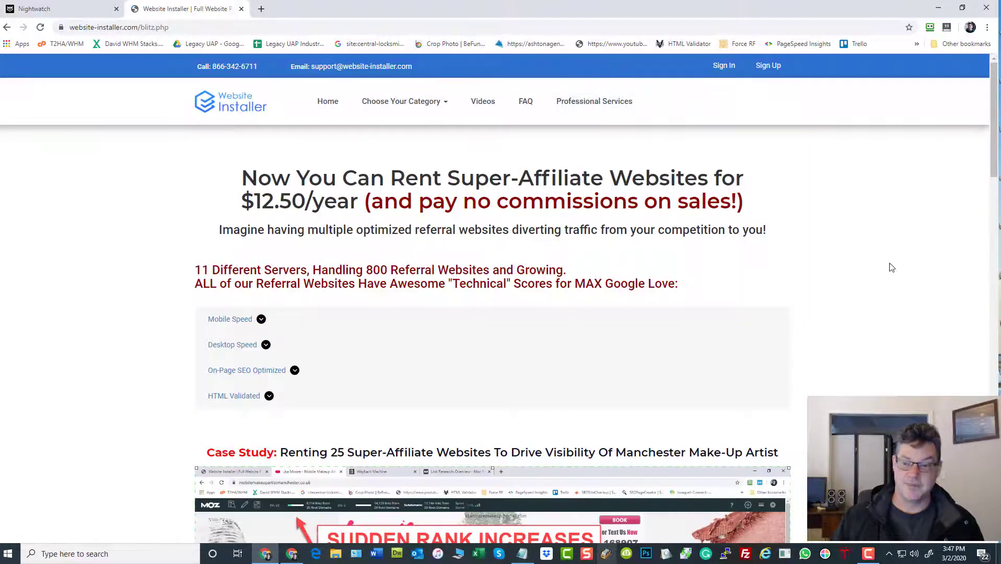
scroll(885, 273, down, 5)
scroll(886, 277, down, 5)
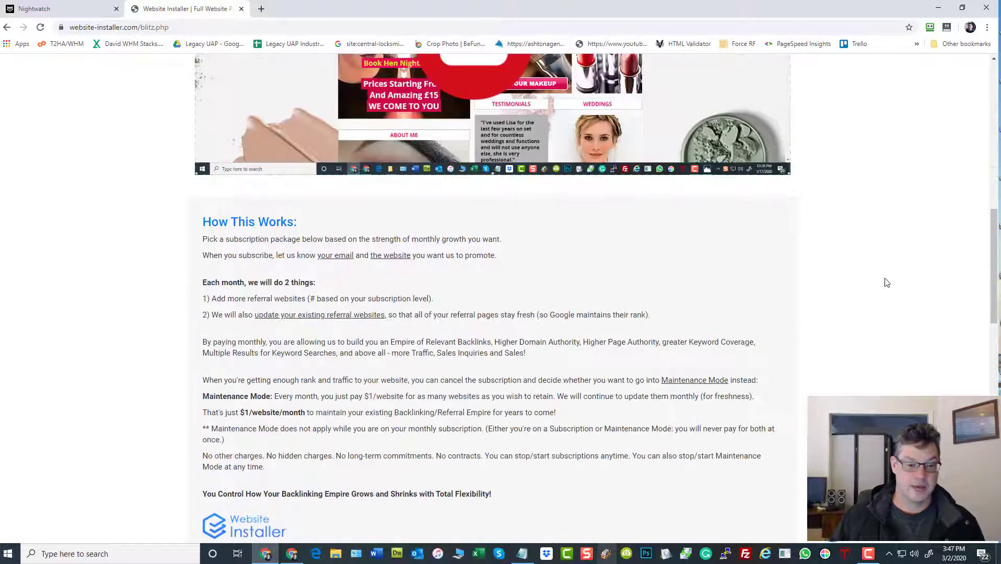
scroll(888, 284, down, 5)
scroll(887, 285, up, 2)
scroll(875, 285, up, 2)
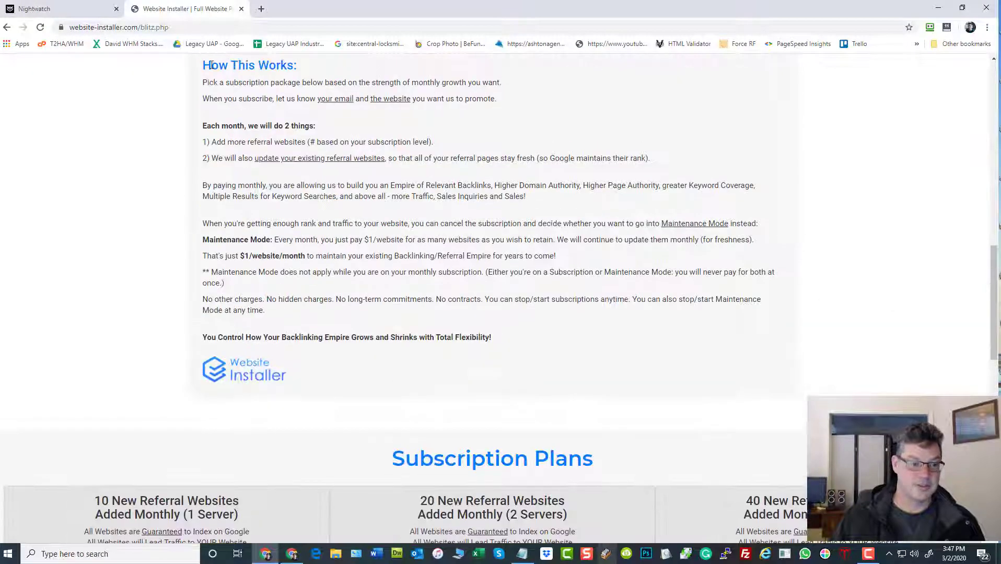
drag(202, 65, 572, 339)
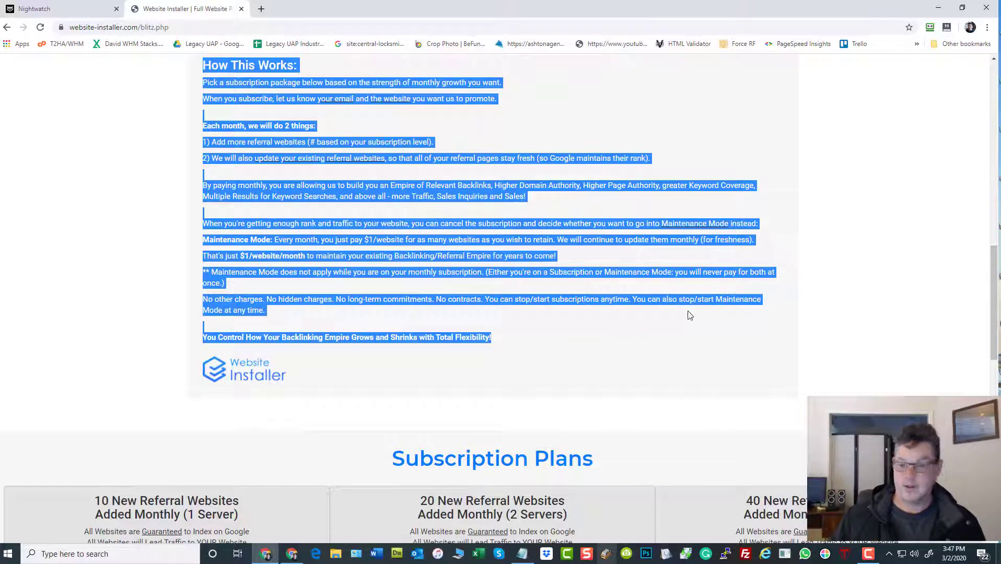
scroll(752, 295, down, 3)
scroll(753, 295, down, 3)
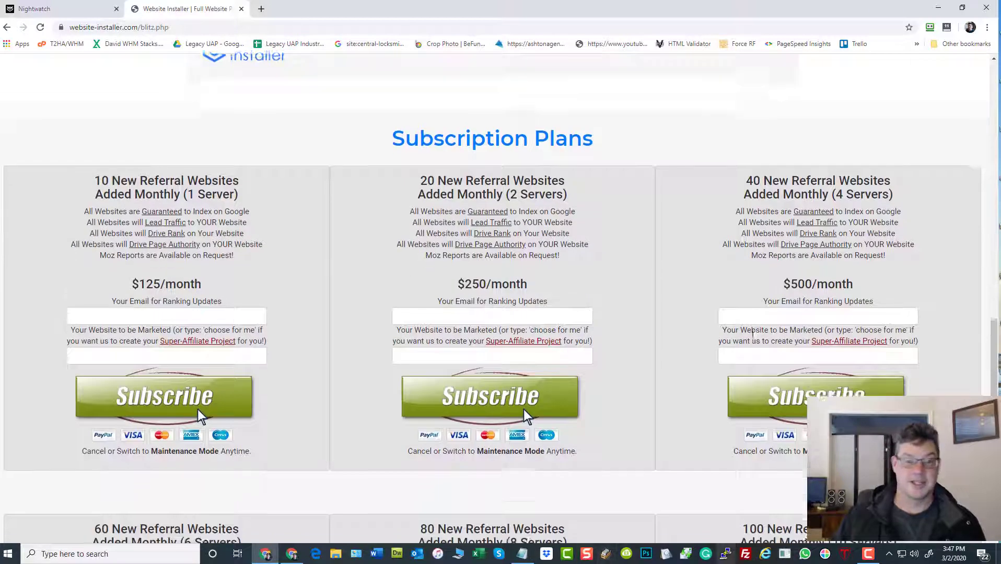
scroll(751, 336, down, 1)
scroll(750, 336, down, 5)
scroll(751, 299, up, 6)
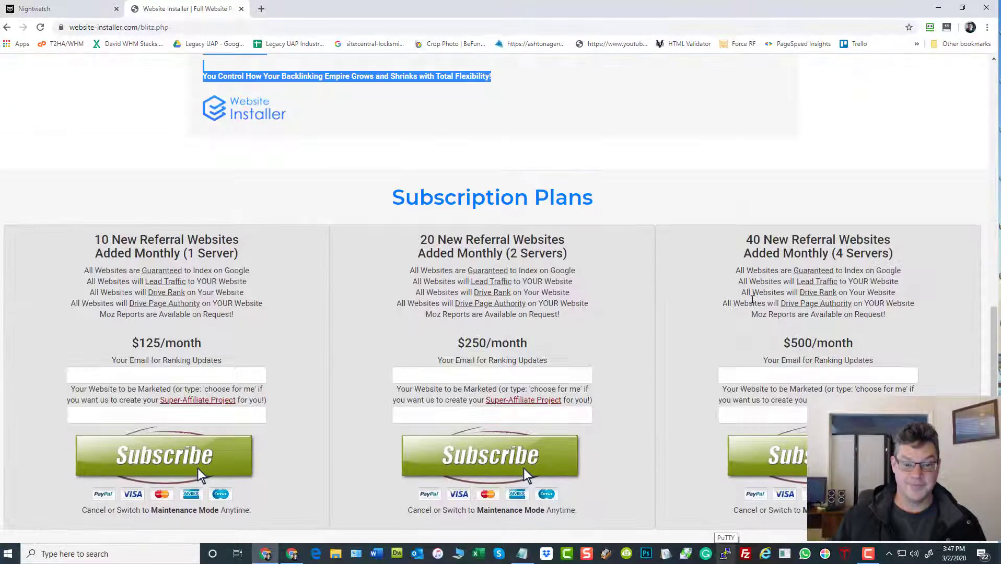
scroll(523, 234, up, 3)
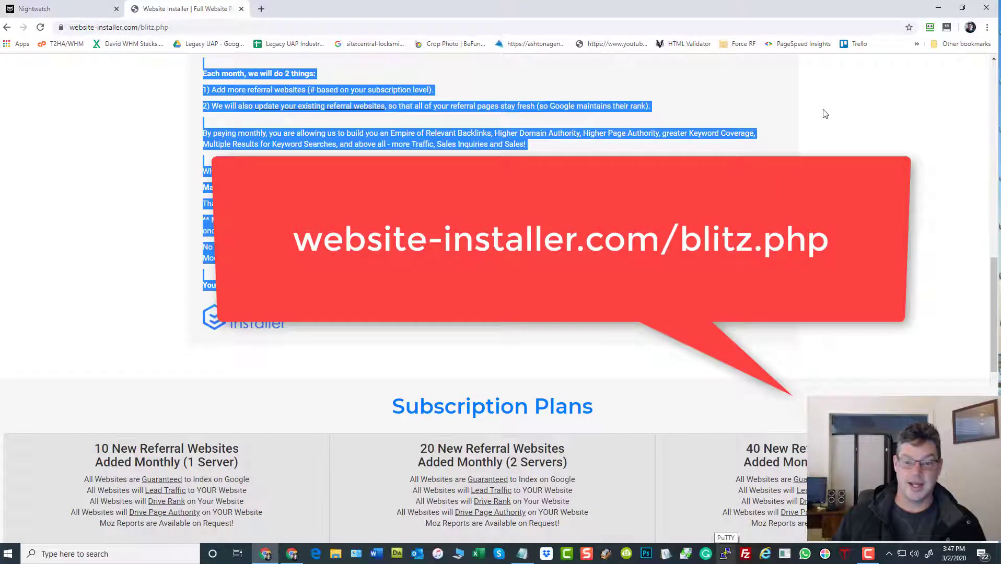
click(823, 114)
scroll(523, 235, up, 5)
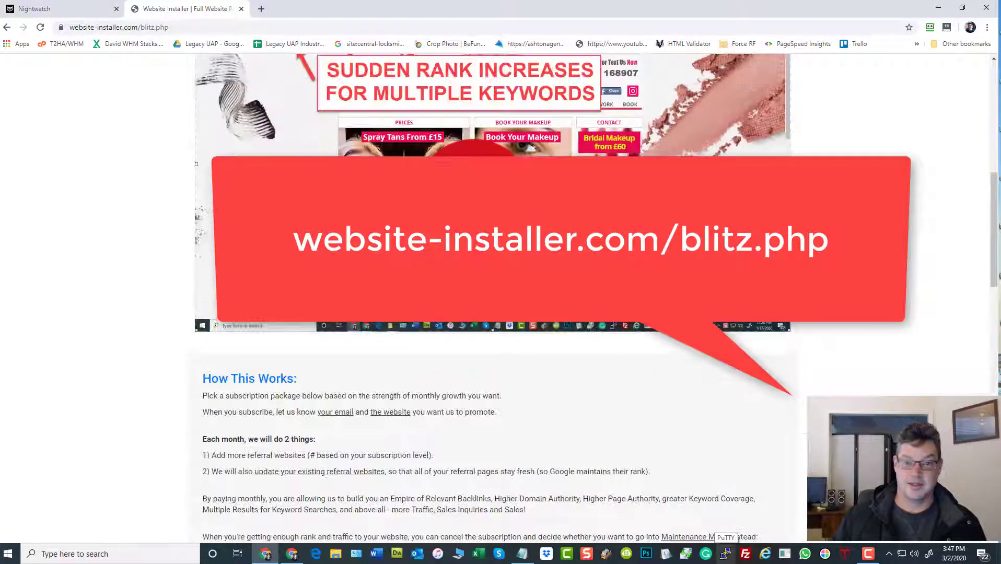
scroll(313, 195, up, 5)
scroll(170, 175, up, 3)
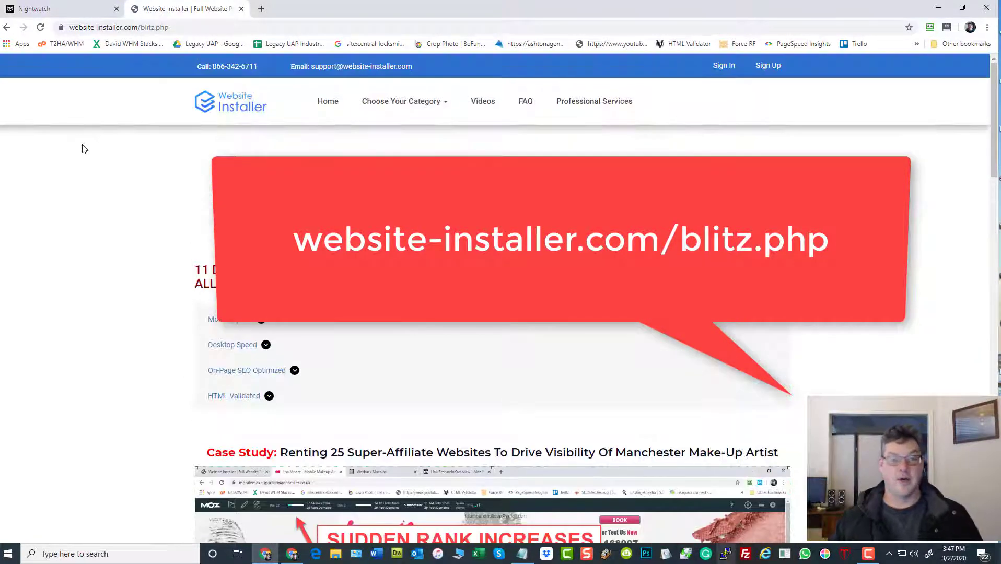